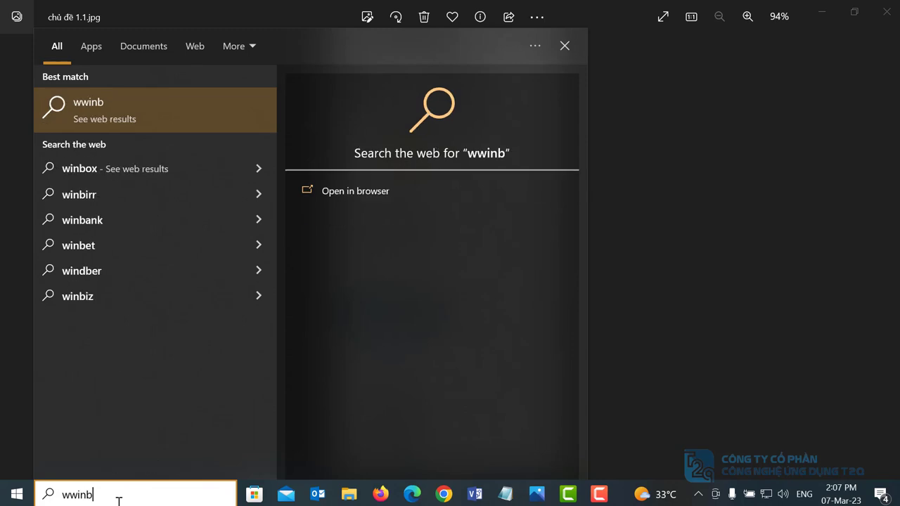
- Correct the Windows search text to 'winbox'
{"action": "key", "text": "BackSpace"}
{"action": "key", "text": "BackSpace"}
{"action": "key", "text": "BackSpace"}
{"action": "key", "text": "BackSpace"}
{"action": "key", "text": "BackSpace"}
{"action": "type", "text": "winbos"}
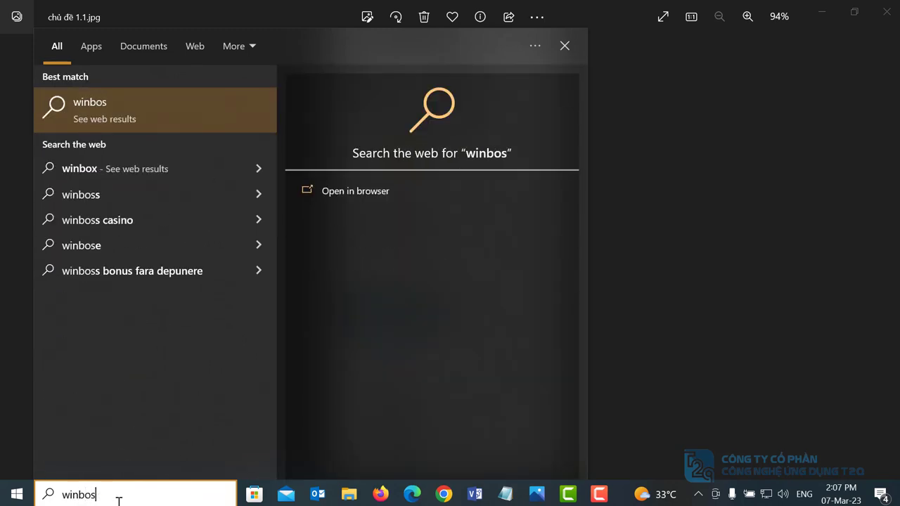
{"action": "key", "text": "BackSpace"}
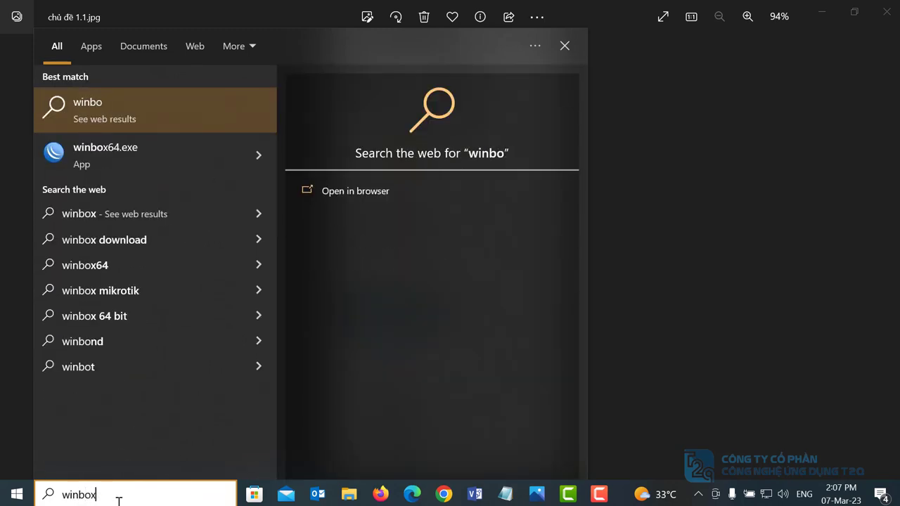
{"action": "type", "text": "x"}
- Run winbox64.exe past the security warning and connect to the MikroTik router
{"action": "left_click", "coordinate": [189, 150]}
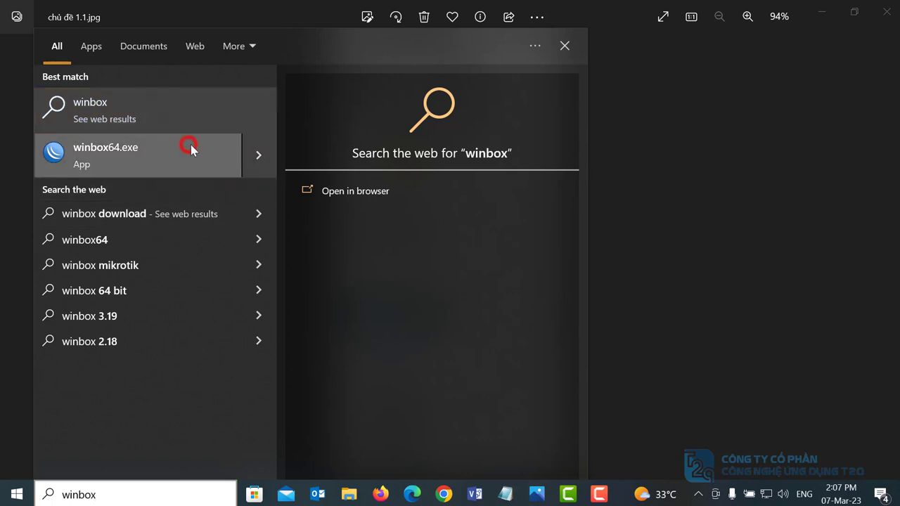
{"action": "left_click", "coordinate": [517, 272]}
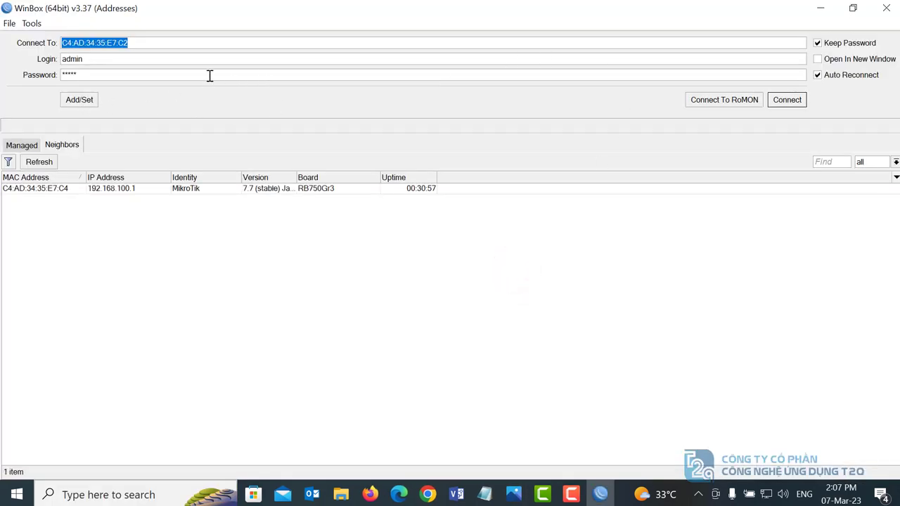
{"action": "left_click", "coordinate": [785, 100]}
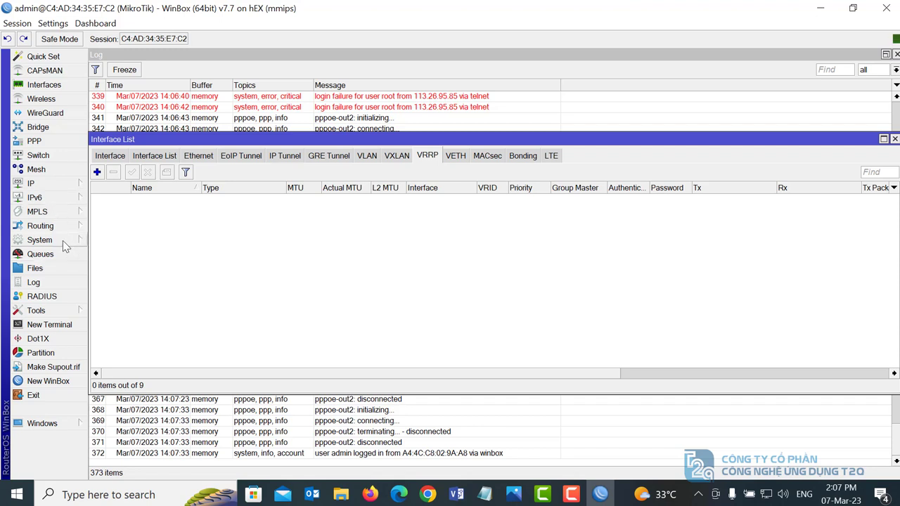
- Reset the router configuration with No Default Configuration ticked and confirm the reboot
{"action": "left_click", "coordinate": [63, 242]}
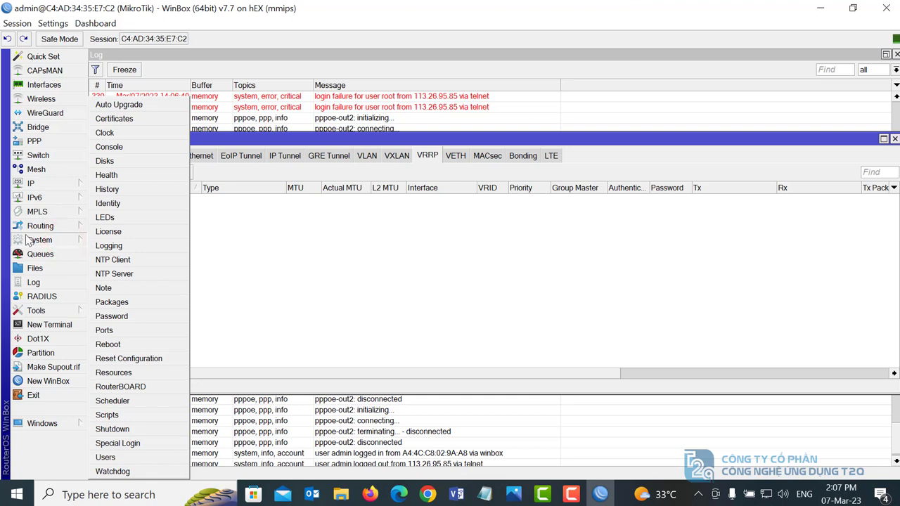
{"action": "left_click", "coordinate": [115, 358]}
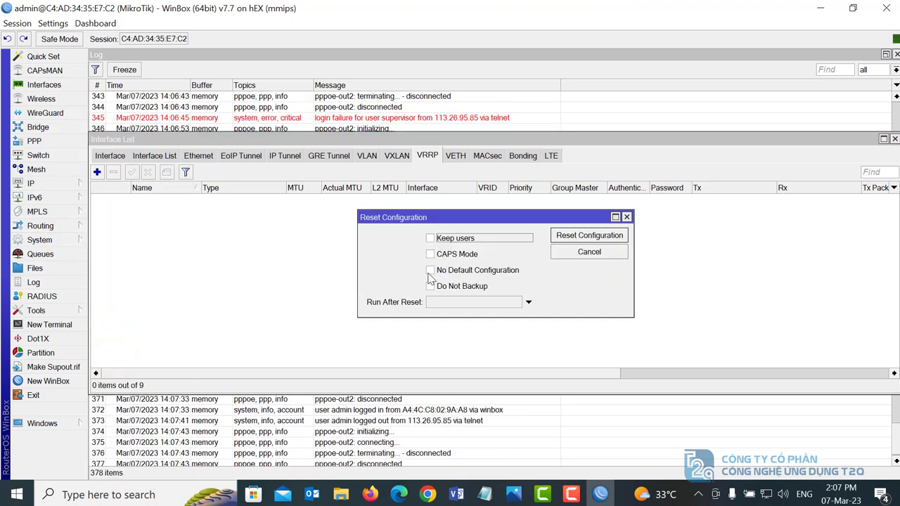
{"action": "left_click", "coordinate": [430, 272]}
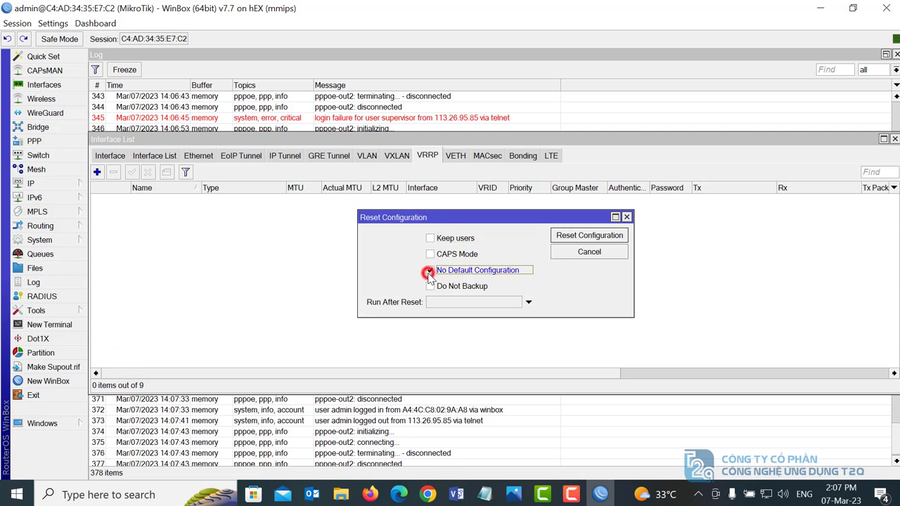
{"action": "left_click", "coordinate": [589, 235]}
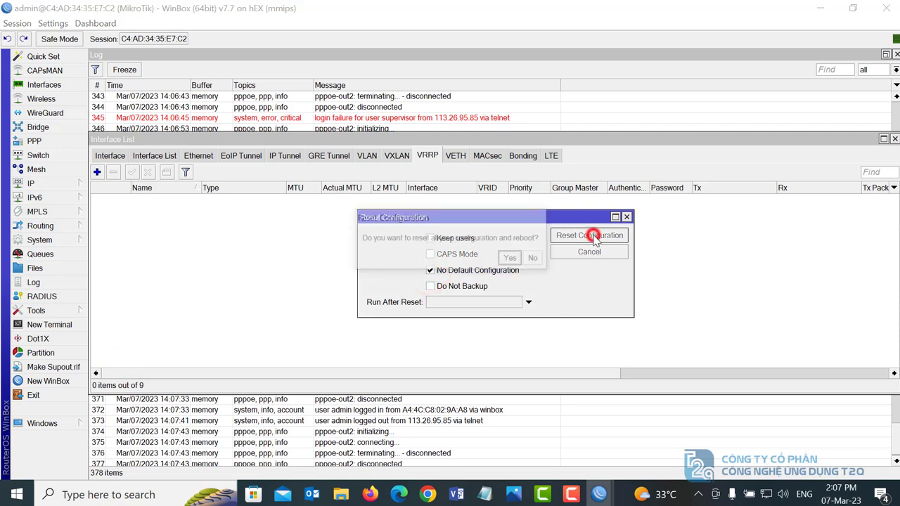
{"action": "left_click", "coordinate": [509, 260]}
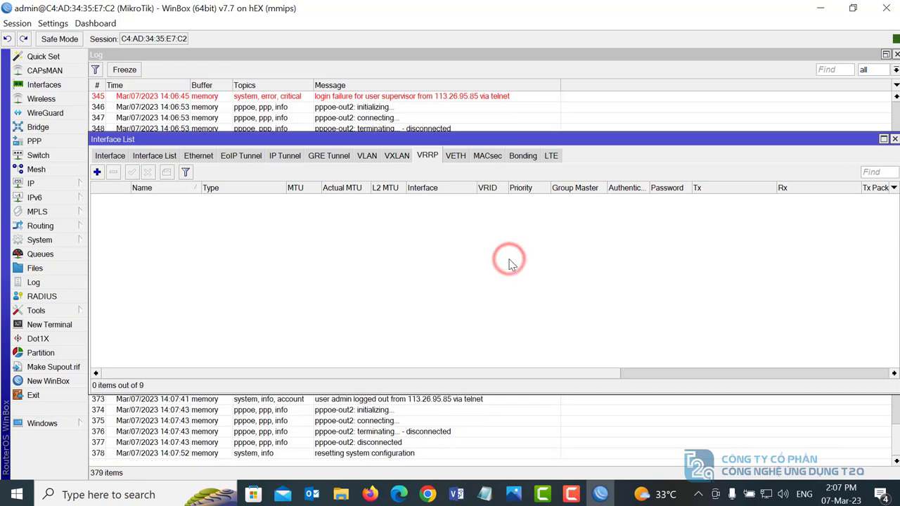
{"action": "left_click", "coordinate": [570, 495]}
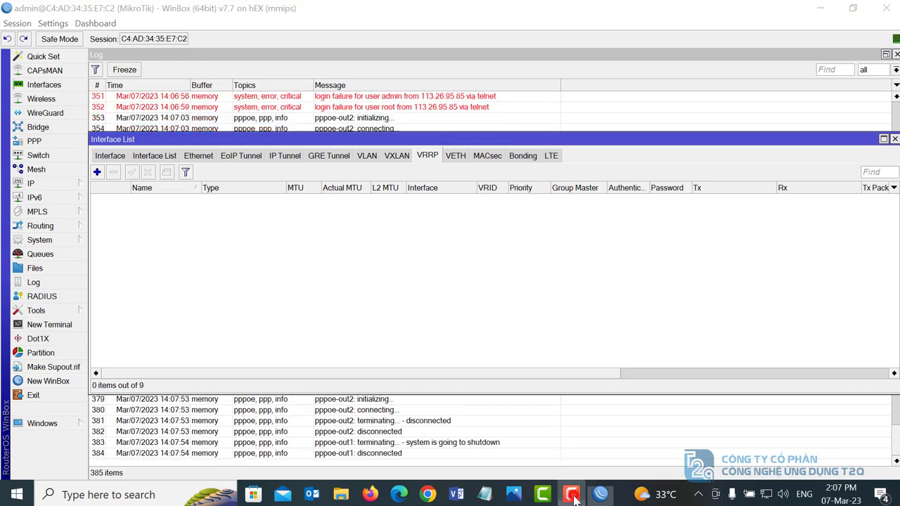
{"action": "left_click", "coordinate": [850, 441]}
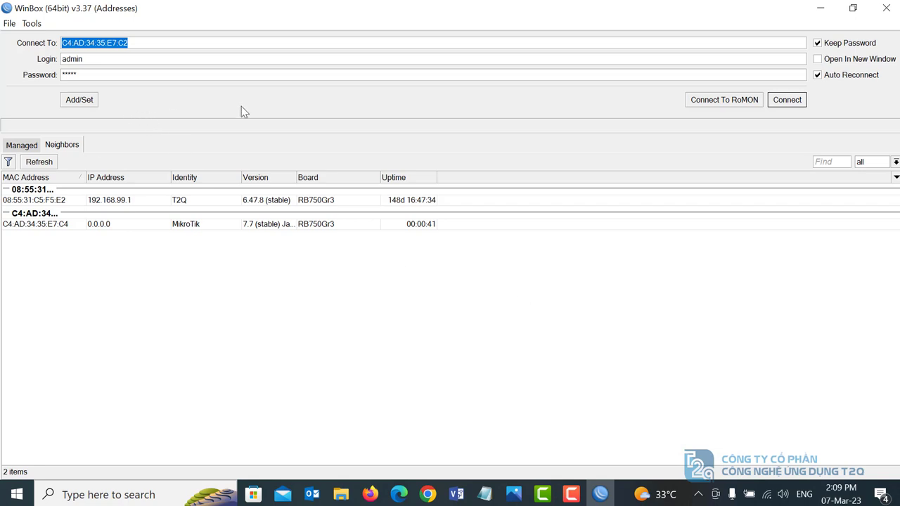
- Clear the saved password and connect to the reset router at 0.0.0.0
{"action": "double_click", "coordinate": [201, 76]}
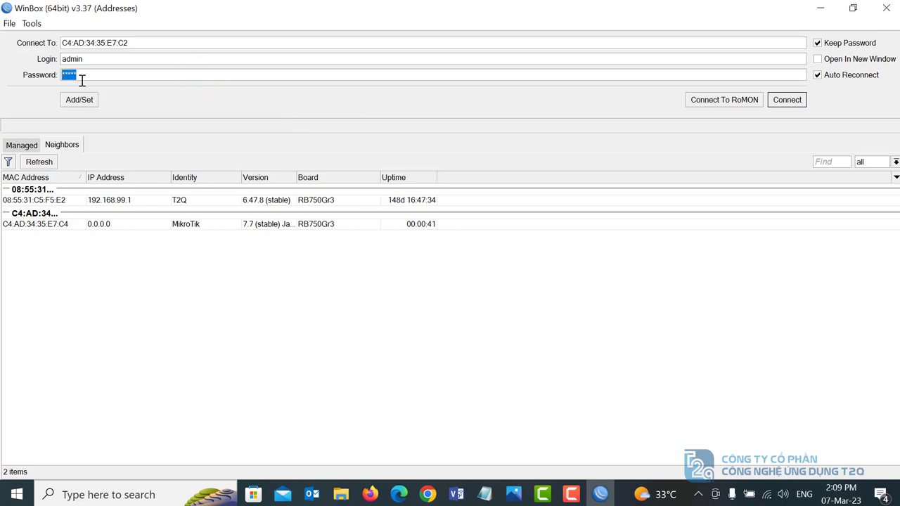
{"action": "key", "text": "BackSpace"}
{"action": "left_click", "coordinate": [30, 224]}
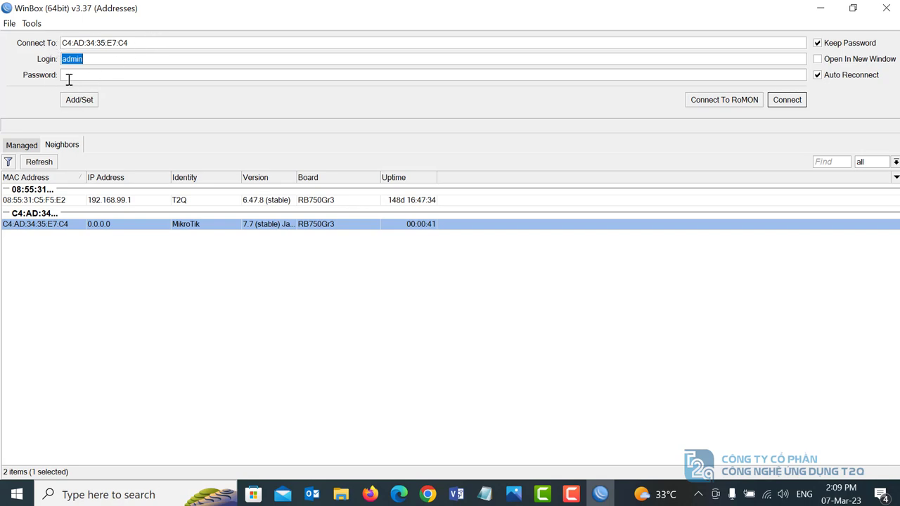
{"action": "left_click", "coordinate": [796, 100]}
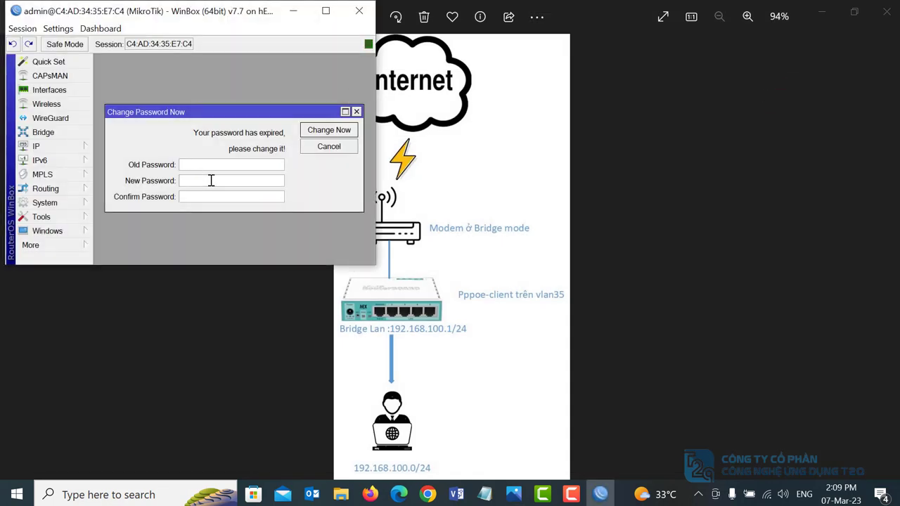
- Set a new admin password when prompted and maximize the session window
{"action": "left_click", "coordinate": [210, 181]}
{"action": "type", "text": "a***"}
{"action": "left_click", "coordinate": [327, 133]}
{"action": "left_click", "coordinate": [325, 11]}
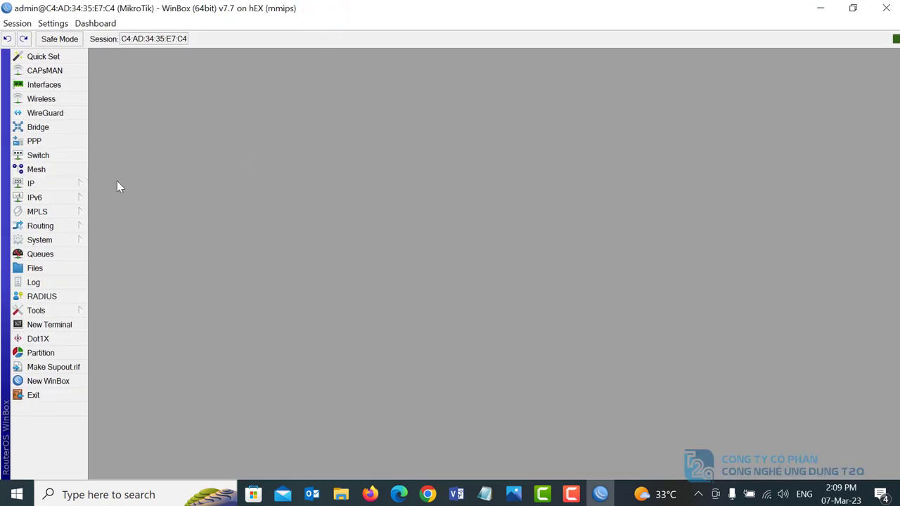
- Add a new PPPoE Client pppoe-out1 in PPP and go to its Dial Out User field
{"action": "left_click", "coordinate": [38, 143]}
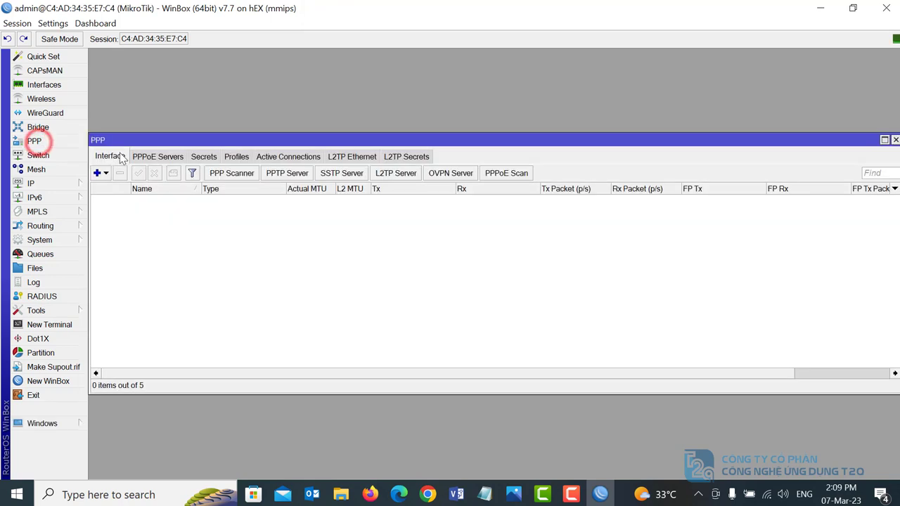
{"action": "left_click", "coordinate": [99, 175]}
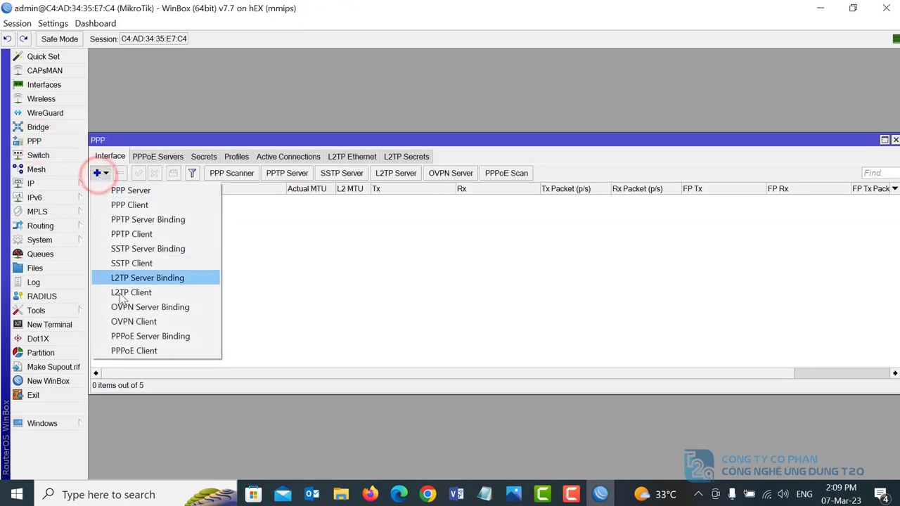
{"action": "left_click", "coordinate": [127, 351]}
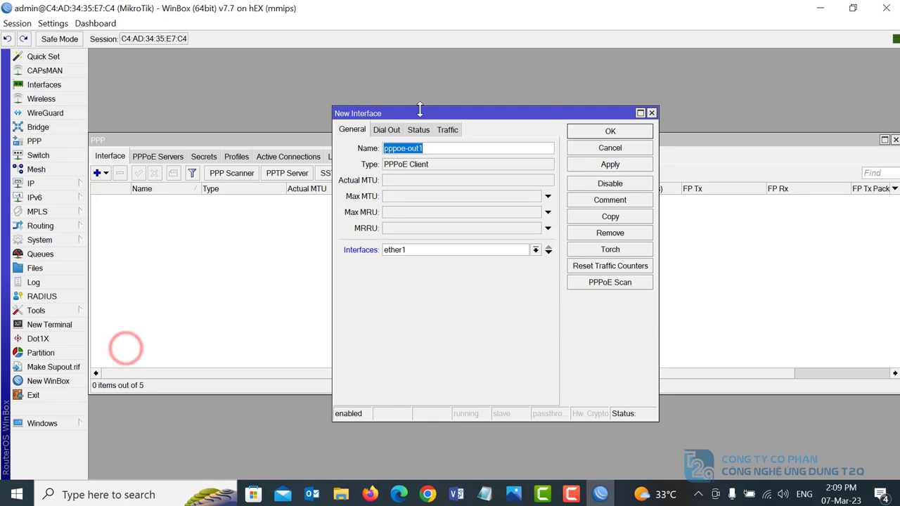
{"action": "left_click", "coordinate": [387, 131]}
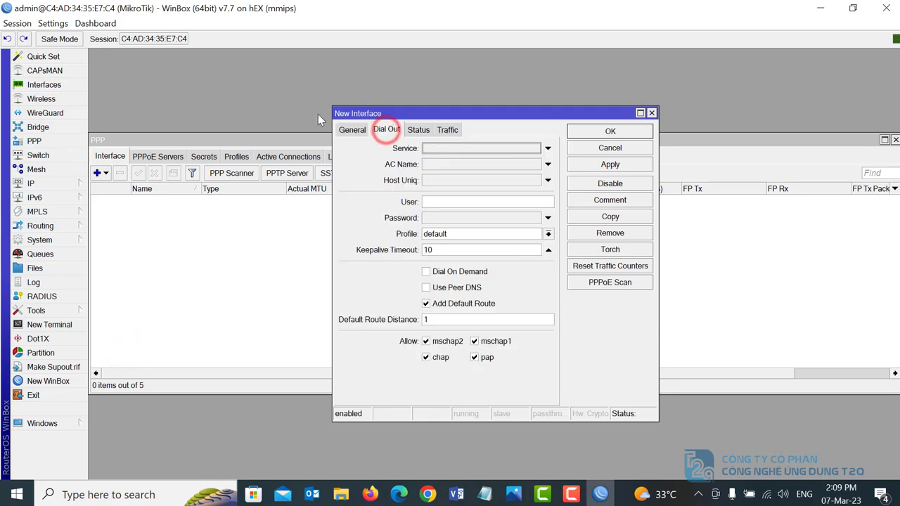
{"action": "left_click", "coordinate": [443, 203]}
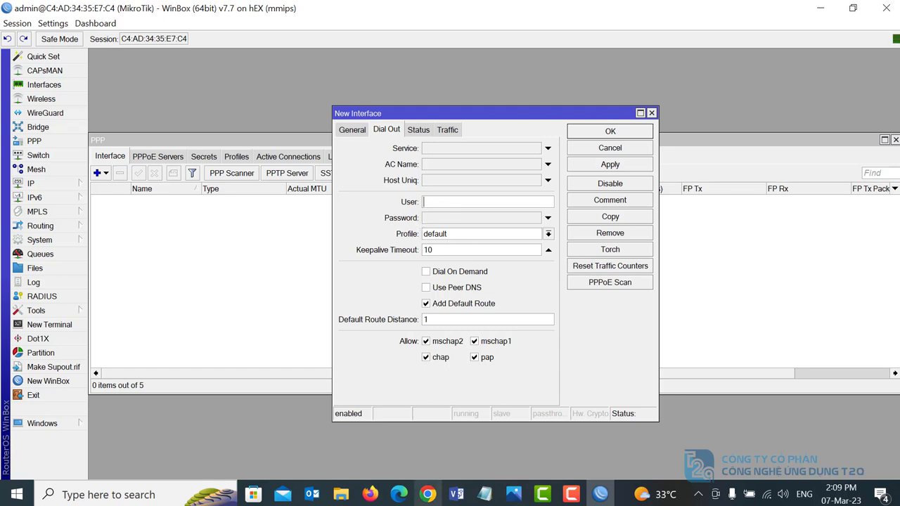
- Copy the PPPoE user name from the Notepad notes into the User field
{"action": "left_click", "coordinate": [483, 495]}
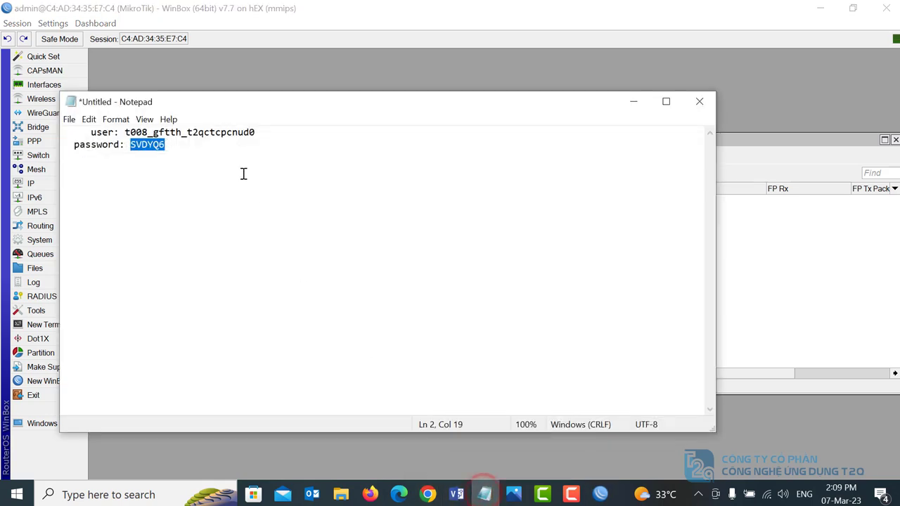
{"action": "left_click", "coordinate": [125, 132]}
{"action": "left_click_drag", "start_coordinate": [125, 132], "coordinate": [253, 138]}
{"action": "key", "text": "ctrl+c"}
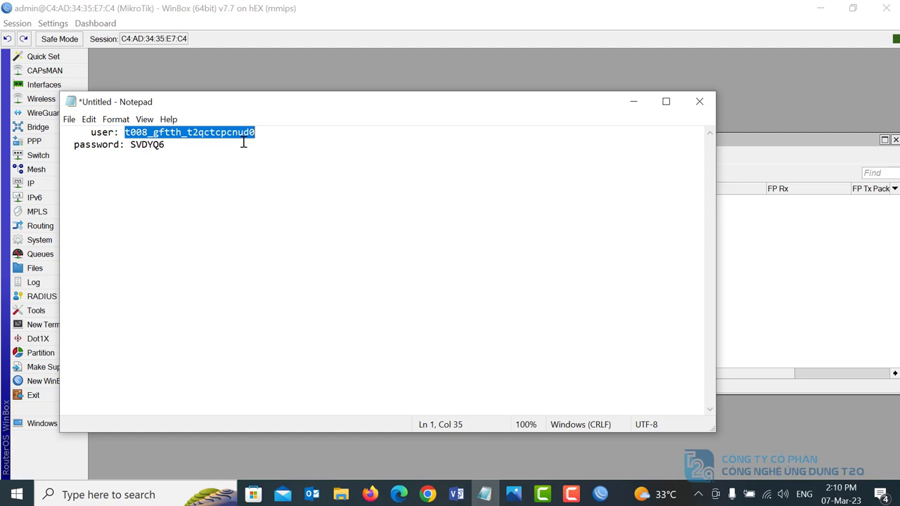
{"action": "left_click", "coordinate": [603, 495]}
{"action": "left_click", "coordinate": [456, 199]}
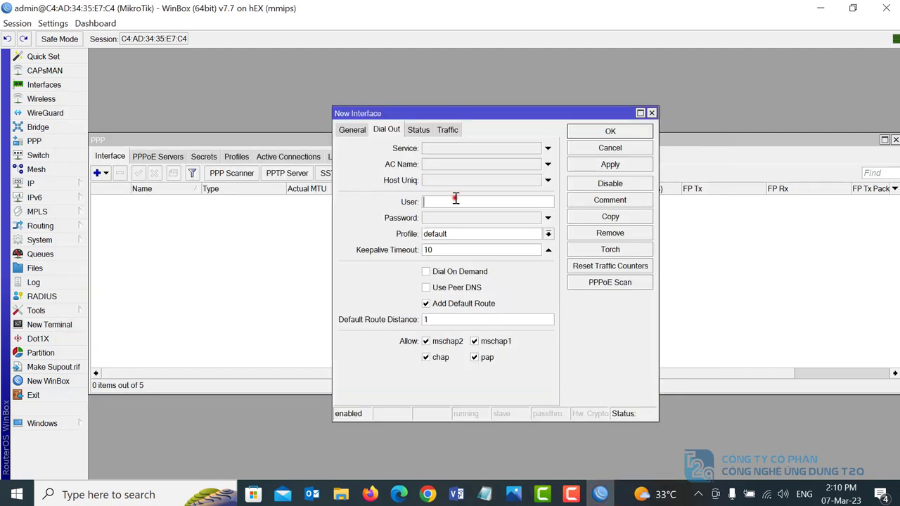
{"action": "key", "text": "ctrl+v"}
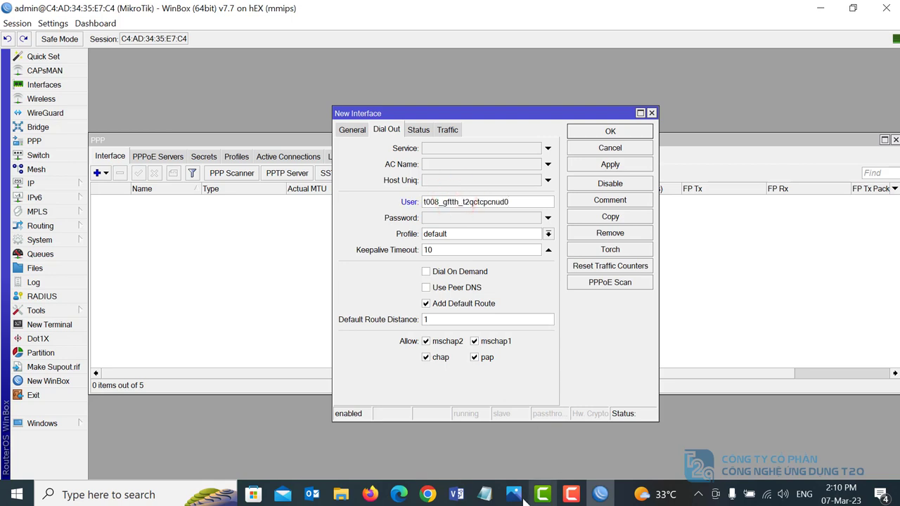
- Paste the account password from the notes into the Password field, then apply and close
{"action": "left_click", "coordinate": [485, 495]}
{"action": "left_click_drag", "start_coordinate": [131, 145], "coordinate": [164, 147]}
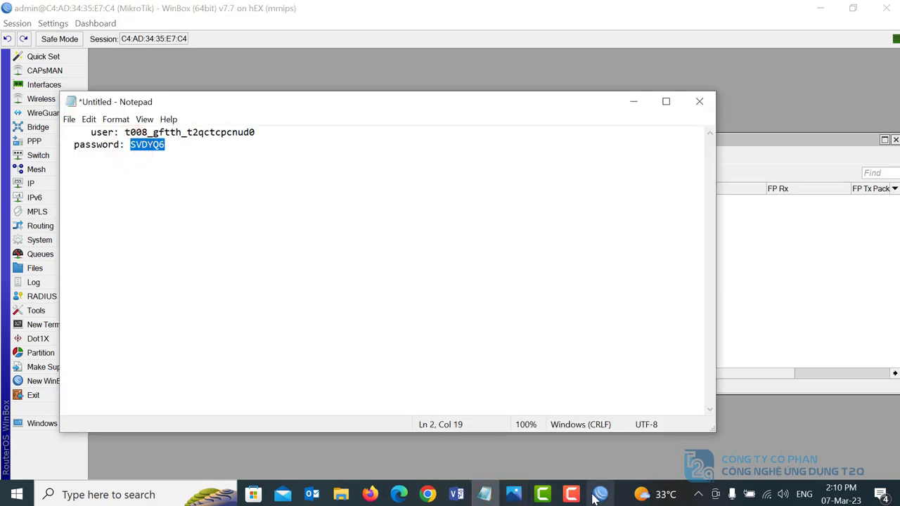
{"action": "left_click", "coordinate": [599, 495]}
{"action": "left_click", "coordinate": [453, 218]}
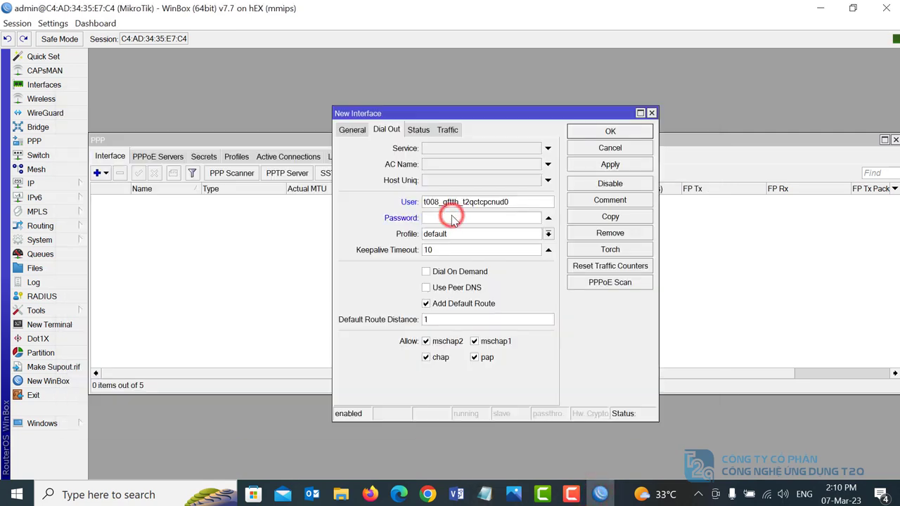
{"action": "key", "text": "ctrl+v"}
{"action": "left_click", "coordinate": [608, 163]}
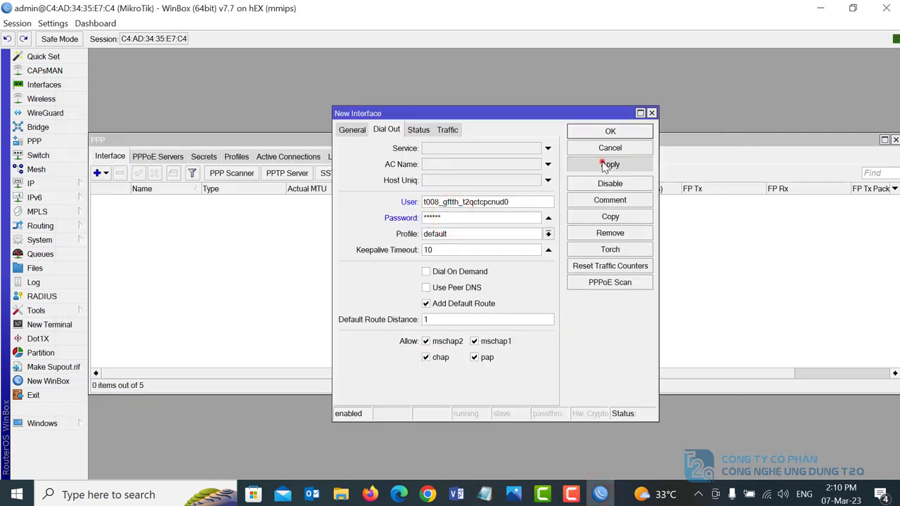
{"action": "left_click", "coordinate": [609, 132]}
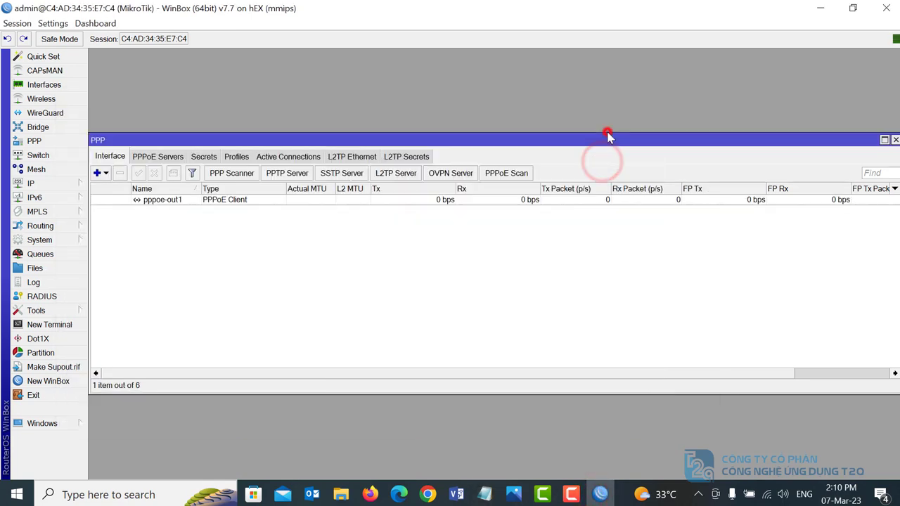
{"action": "double_click", "coordinate": [163, 200]}
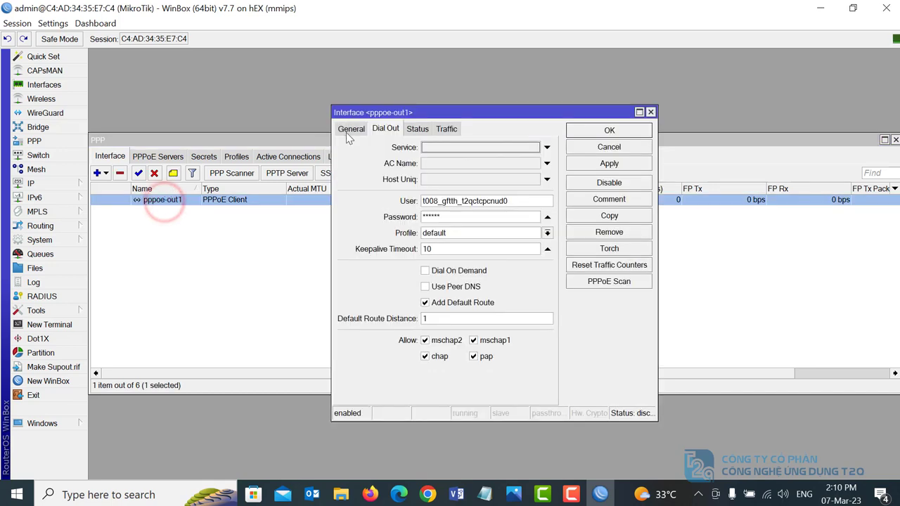
{"action": "left_click", "coordinate": [348, 130]}
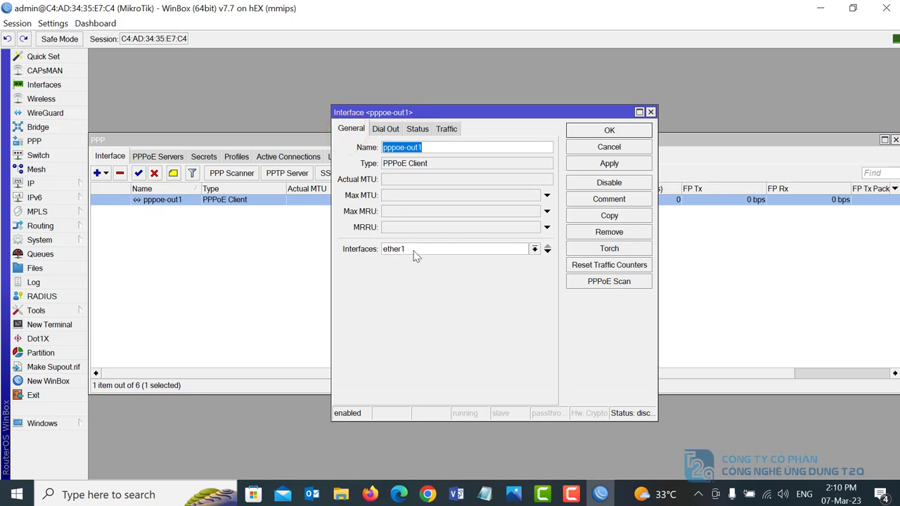
{"action": "left_click_drag", "start_coordinate": [483, 112], "coordinate": [506, 74]}
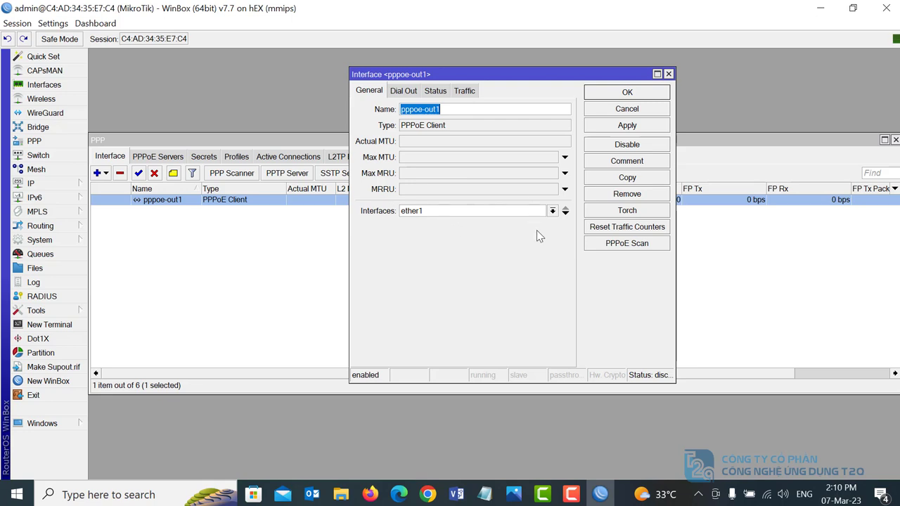
{"action": "left_click", "coordinate": [552, 212]}
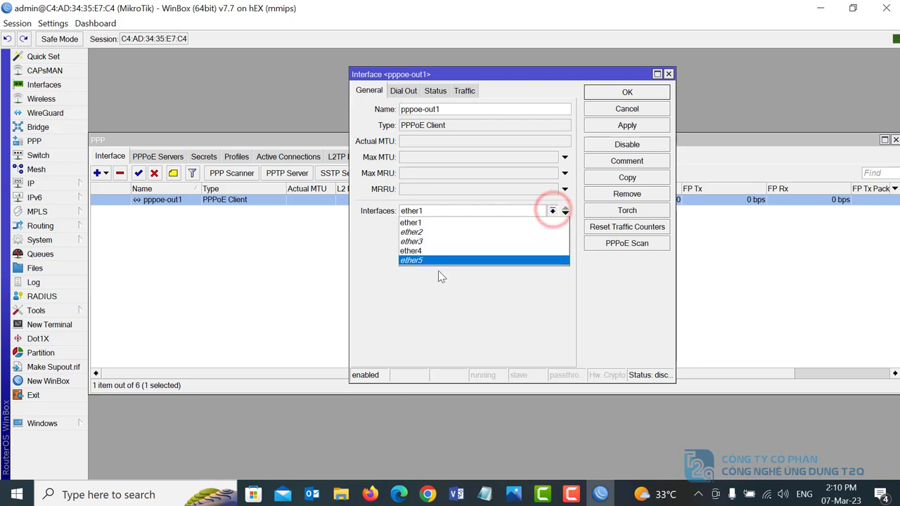
{"action": "left_click", "coordinate": [626, 110]}
{"action": "left_click", "coordinate": [626, 109]}
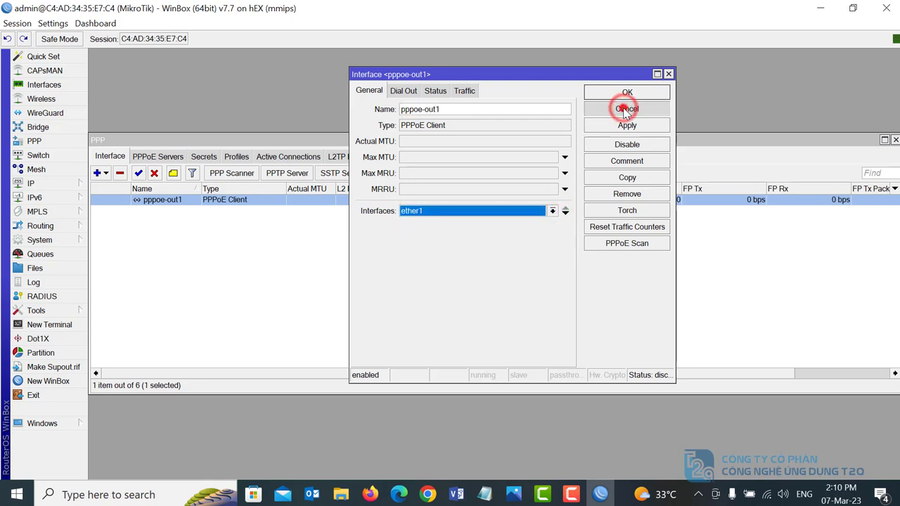
{"action": "left_click", "coordinate": [28, 87]}
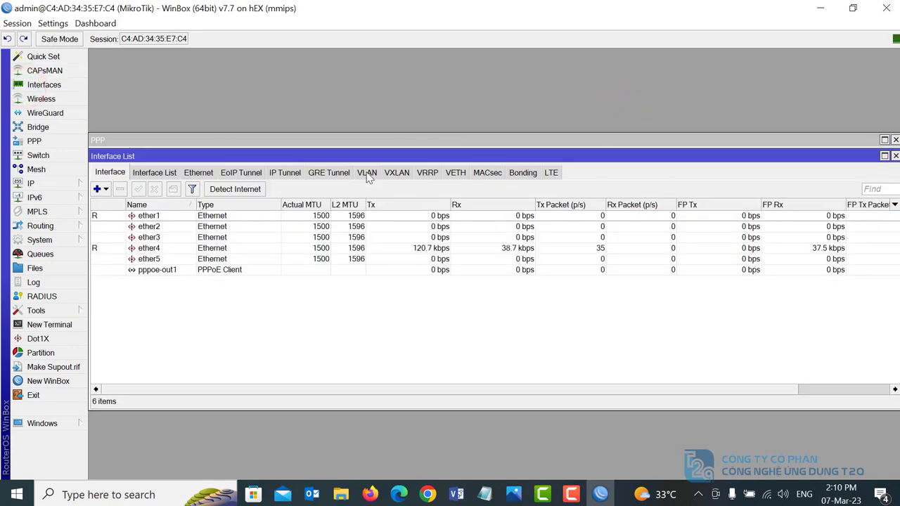
- From the VLAN tab, add vlan35 with VLAN ID 35 on ether1 and save it
{"action": "left_click", "coordinate": [367, 173]}
{"action": "left_click", "coordinate": [97, 188]}
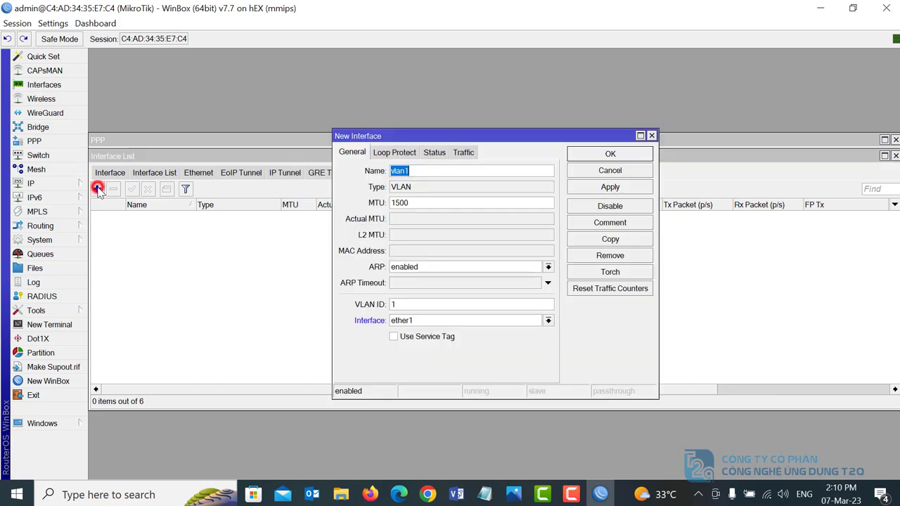
{"action": "left_click", "coordinate": [434, 171]}
{"action": "double_click", "coordinate": [419, 305]}
{"action": "type", "text": "35"}
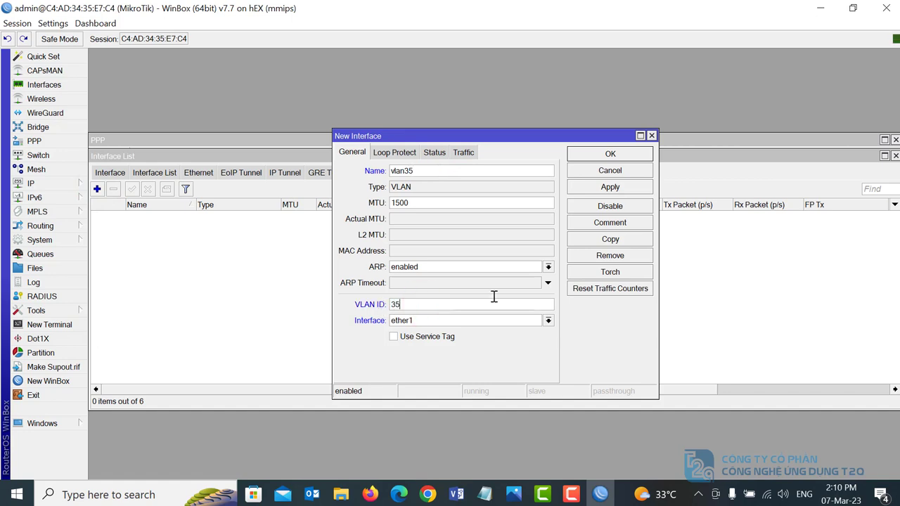
{"action": "left_click", "coordinate": [609, 187]}
{"action": "left_click", "coordinate": [619, 154]}
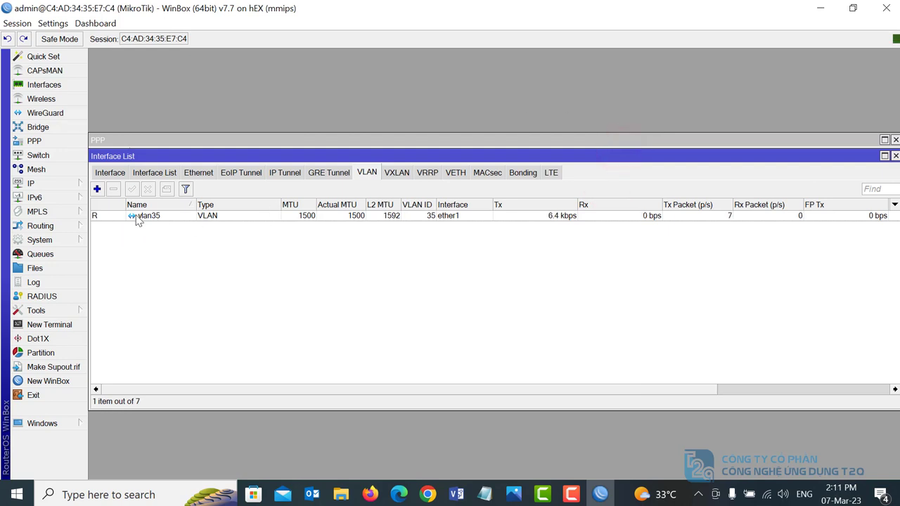
- Set pppoe-out1's Interfaces to vlan35 and save it
{"action": "left_click", "coordinate": [40, 136]}
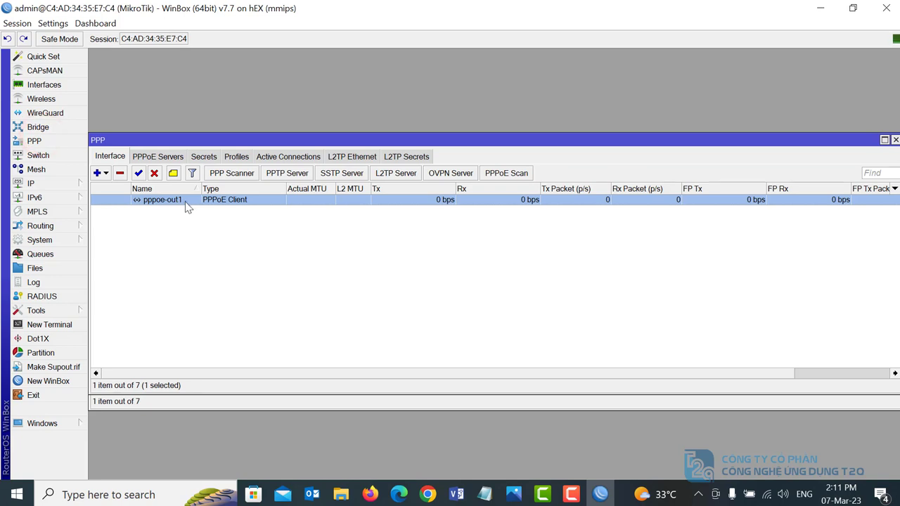
{"action": "double_click", "coordinate": [185, 201]}
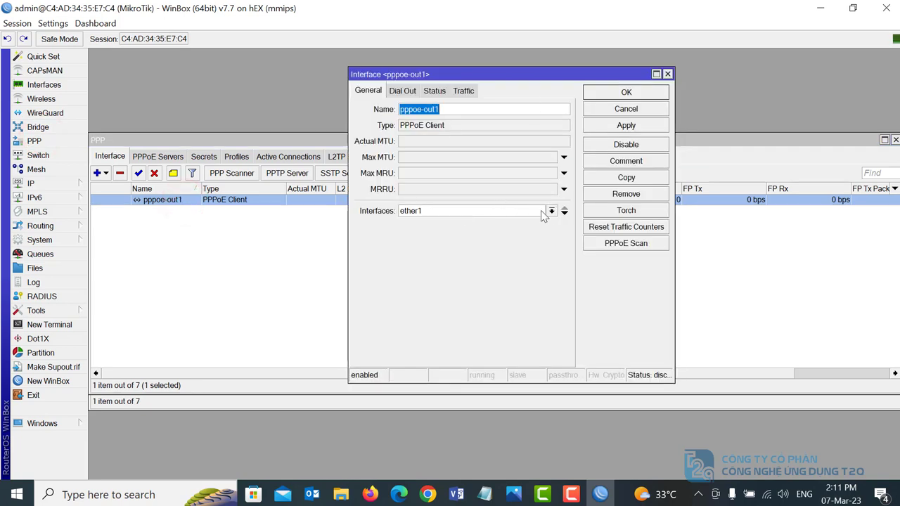
{"action": "left_click", "coordinate": [549, 212]}
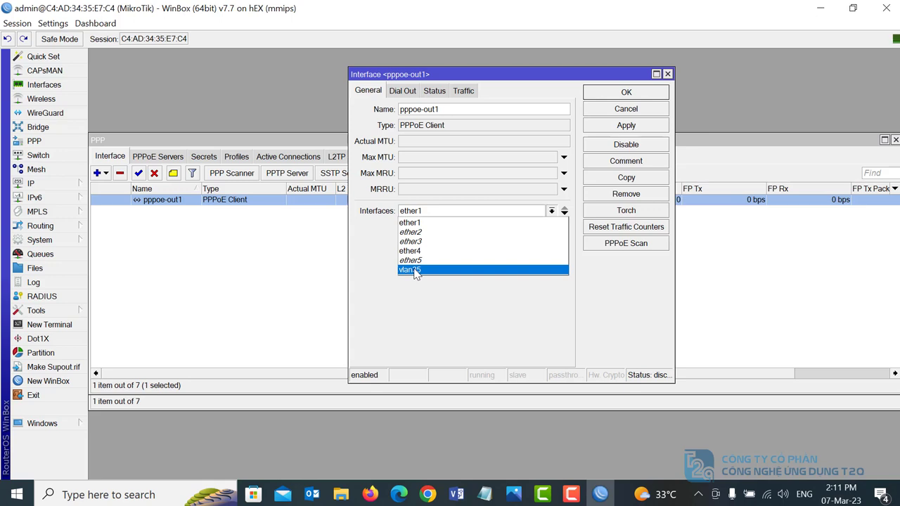
{"action": "left_click", "coordinate": [414, 271]}
{"action": "left_click", "coordinate": [627, 125]}
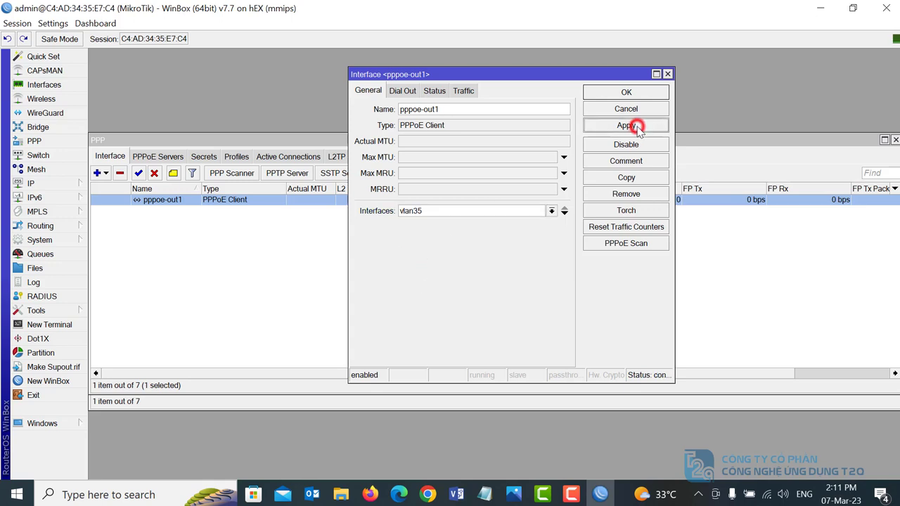
{"action": "left_click", "coordinate": [648, 93]}
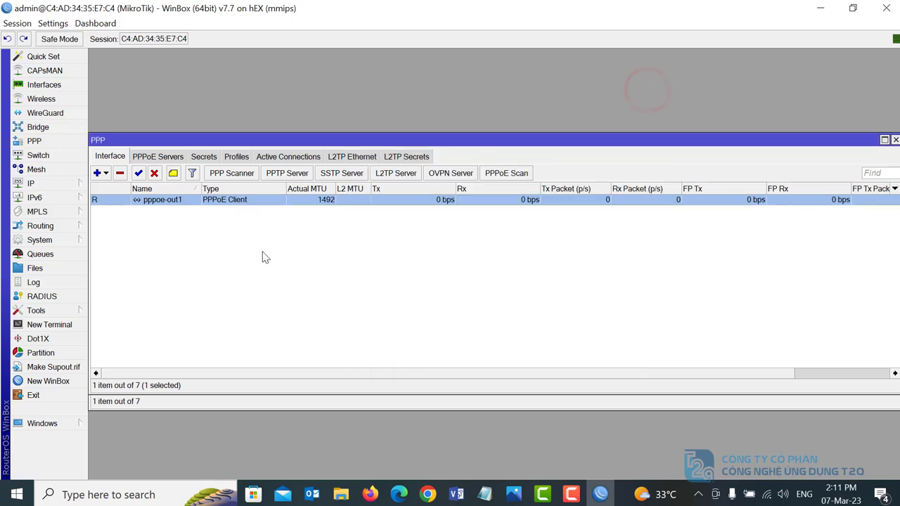
- Check pppoe-out1's Status tab for its assigned local and remote addresses
{"action": "double_click", "coordinate": [122, 203]}
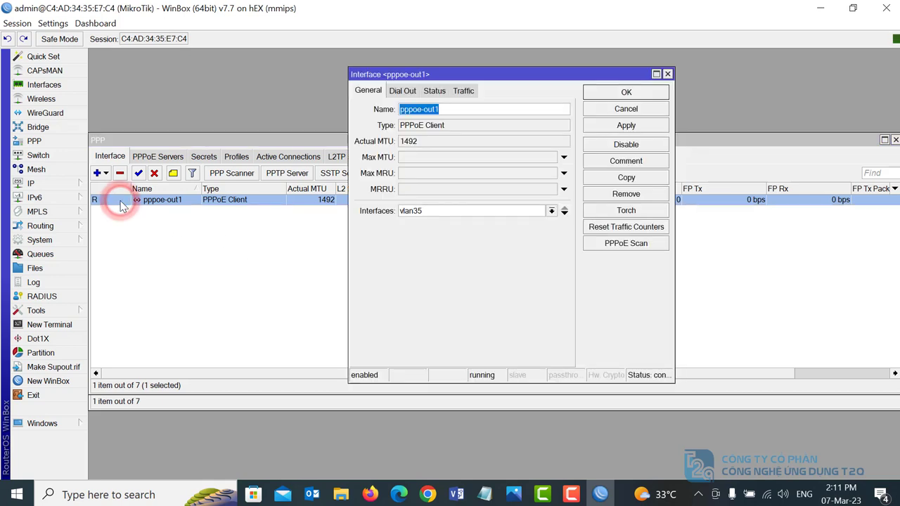
{"action": "left_click", "coordinate": [436, 92]}
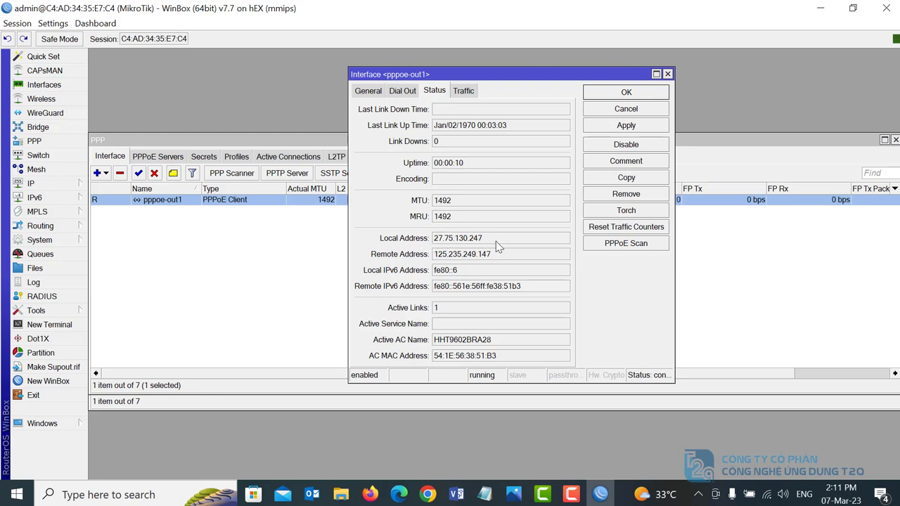
{"action": "left_click", "coordinate": [638, 110]}
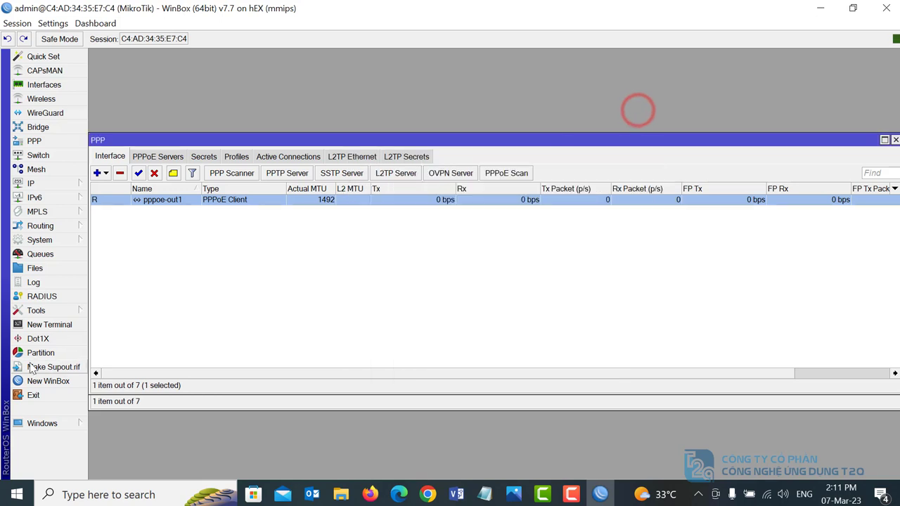
- Log in to a new terminal, ping 8.8.8.8, then close the terminal and PPP windows
{"action": "left_click", "coordinate": [55, 326]}
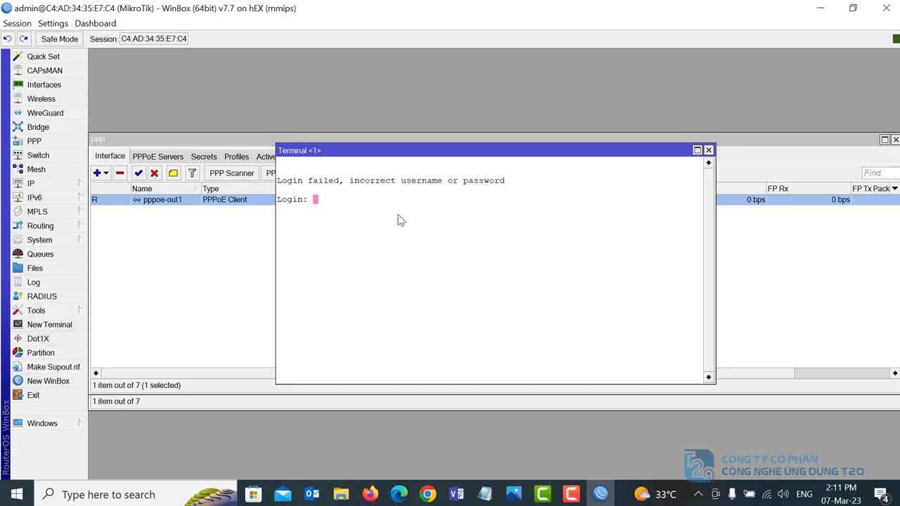
{"action": "type", "text": "admin"}
{"action": "key", "text": "Return"}
{"action": "key", "text": "Return"}
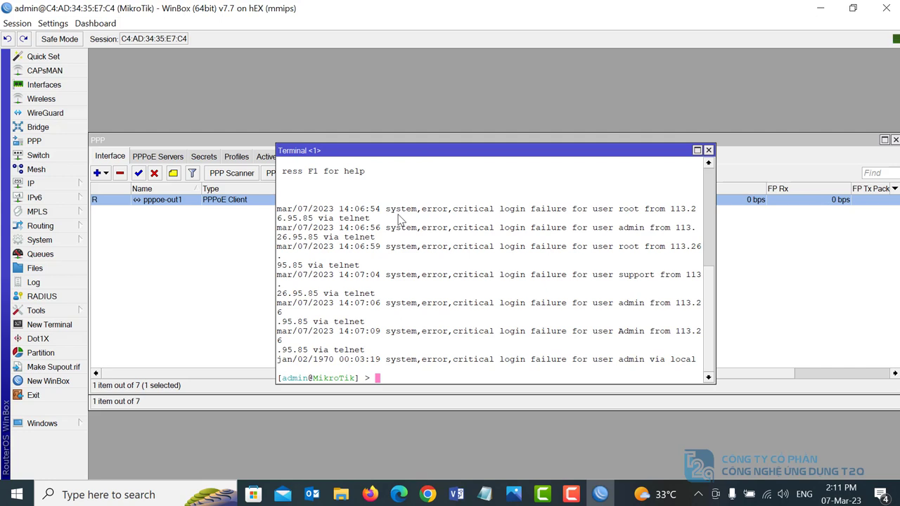
{"action": "type", "text": "ping 8.8.8.8"}
{"action": "key", "text": "Return"}
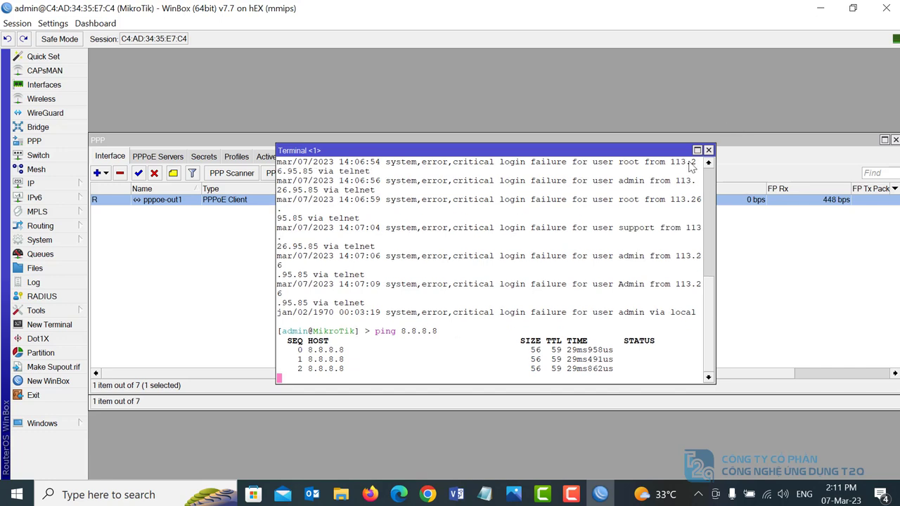
{"action": "left_click", "coordinate": [709, 151]}
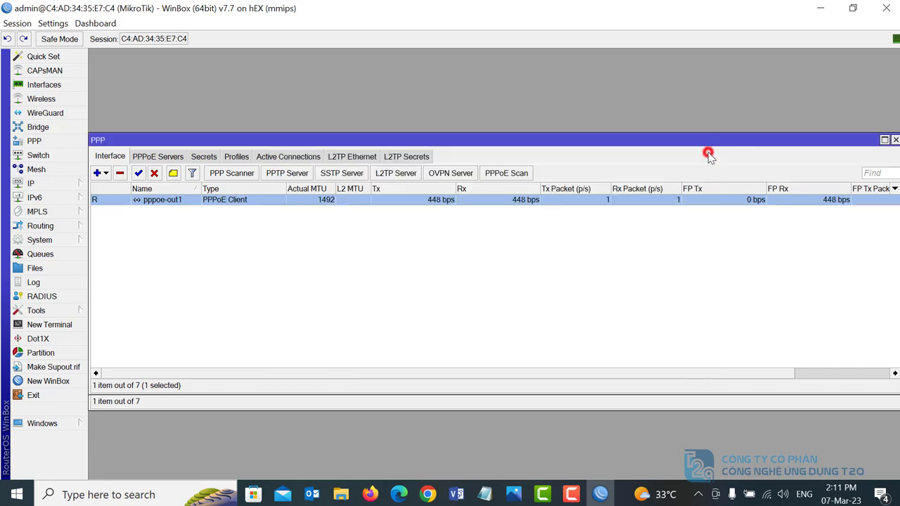
{"action": "left_click", "coordinate": [895, 141]}
- Close the Interface List window
{"action": "left_click", "coordinate": [895, 155]}
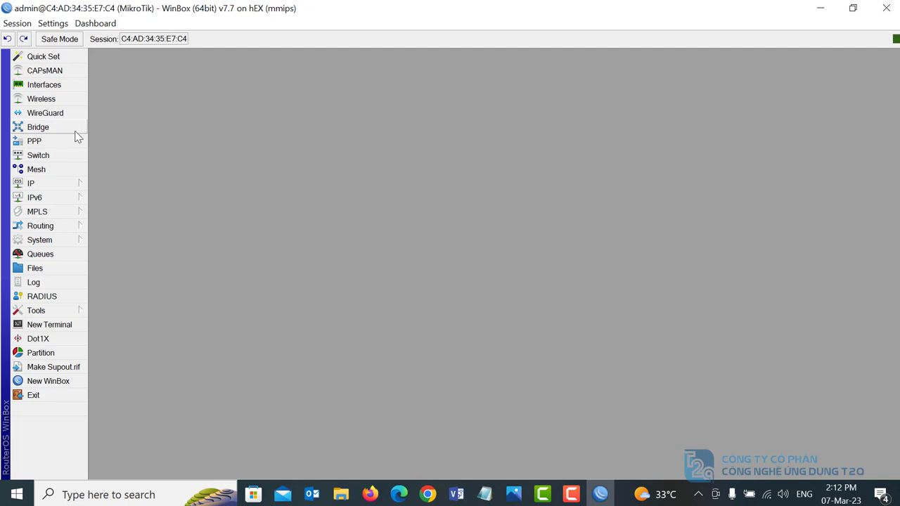
- Add bridge 'bridge1=-LAN' with DHCP Snooping and Add DHCP Option 82 ticked, and save it
{"action": "left_click", "coordinate": [42, 127]}
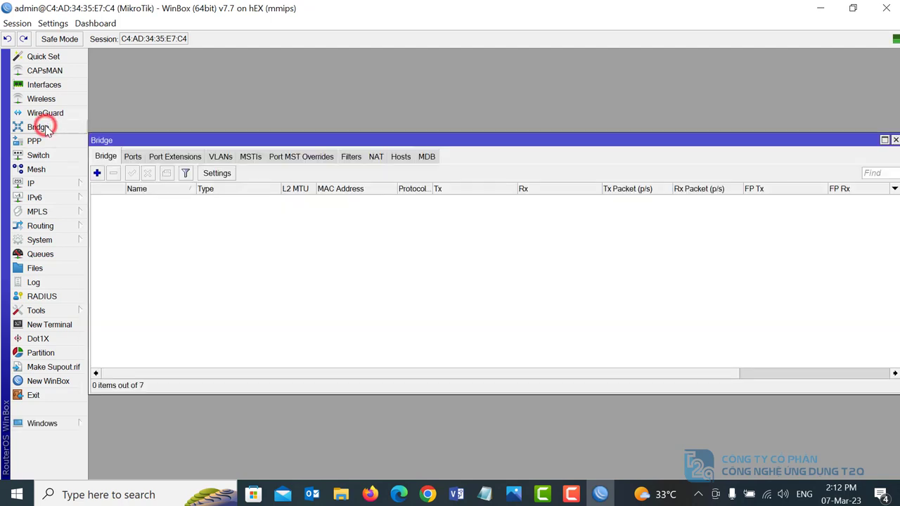
{"action": "left_click", "coordinate": [102, 173]}
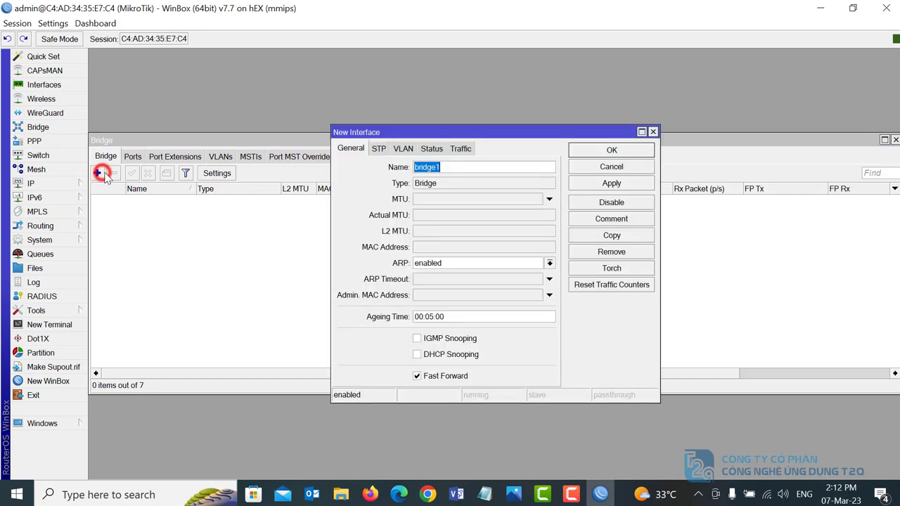
{"action": "left_click", "coordinate": [471, 166]}
{"action": "type", "text": "=-LAN"}
{"action": "left_click", "coordinate": [418, 355]}
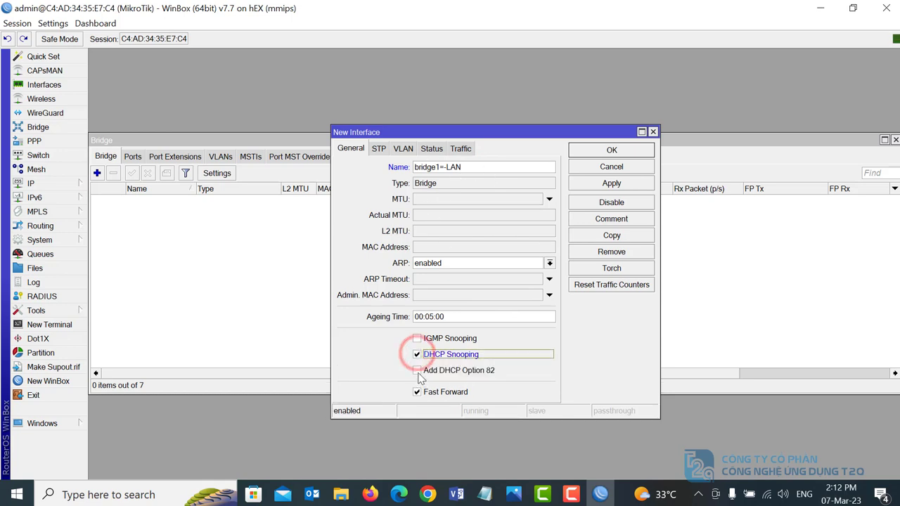
{"action": "left_click", "coordinate": [417, 370]}
{"action": "left_click", "coordinate": [618, 184]}
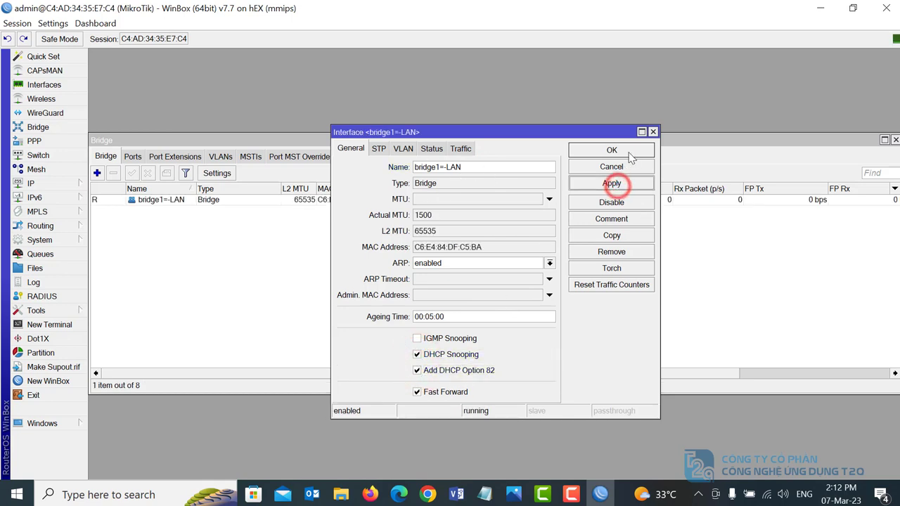
{"action": "left_click", "coordinate": [627, 151]}
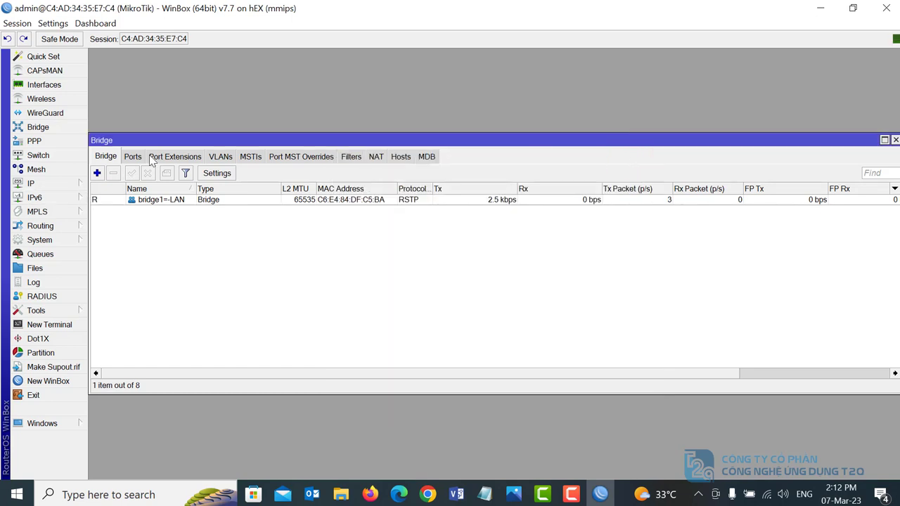
- Add ether2 and ether3 as ports of the bridge1=-LAN bridge
{"action": "left_click", "coordinate": [138, 160]}
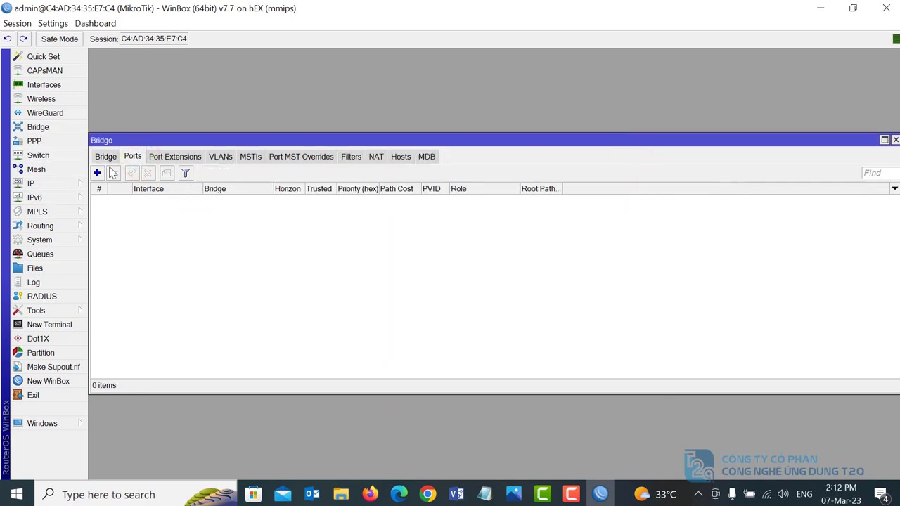
{"action": "left_click", "coordinate": [97, 174]}
{"action": "left_click", "coordinate": [538, 183]}
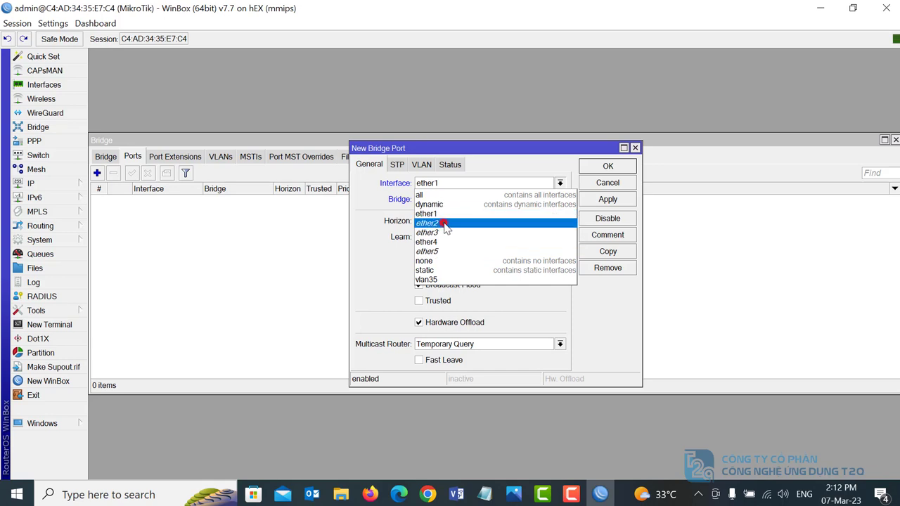
{"action": "left_click", "coordinate": [445, 224]}
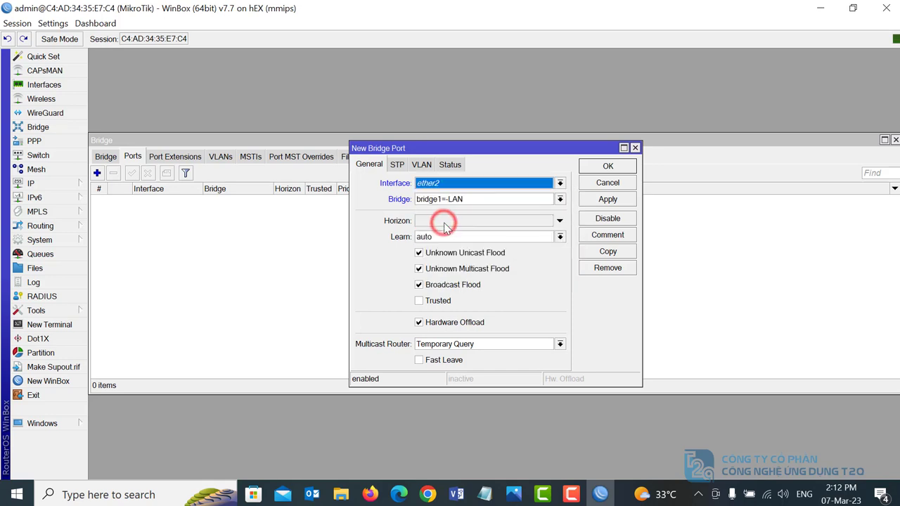
{"action": "left_click", "coordinate": [609, 200]}
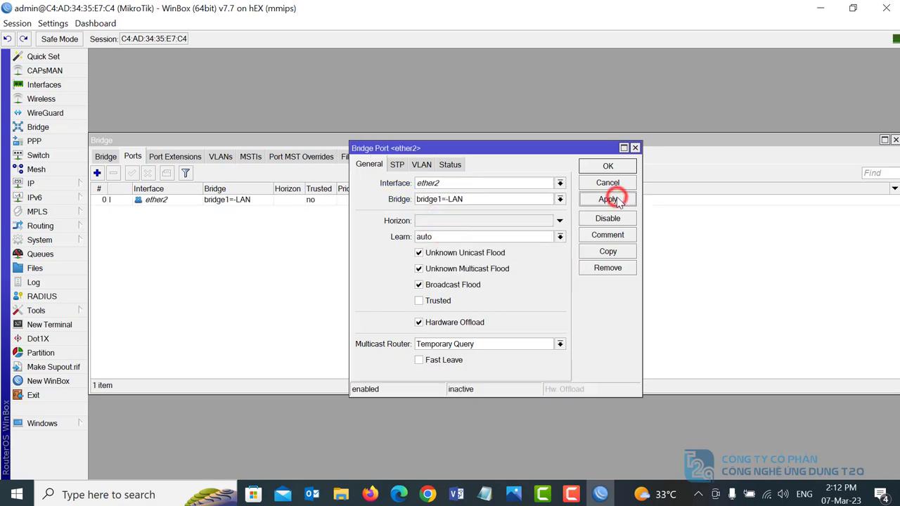
{"action": "left_click", "coordinate": [611, 256]}
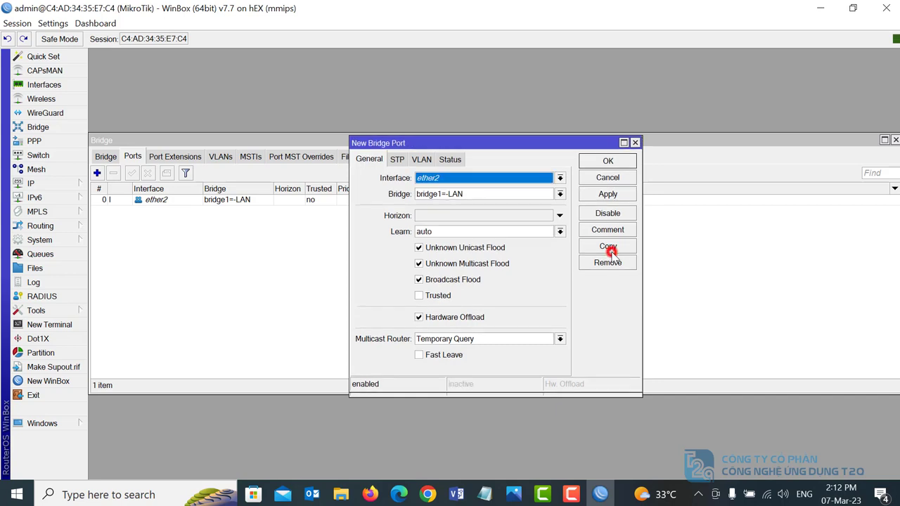
{"action": "left_click", "coordinate": [454, 179]}
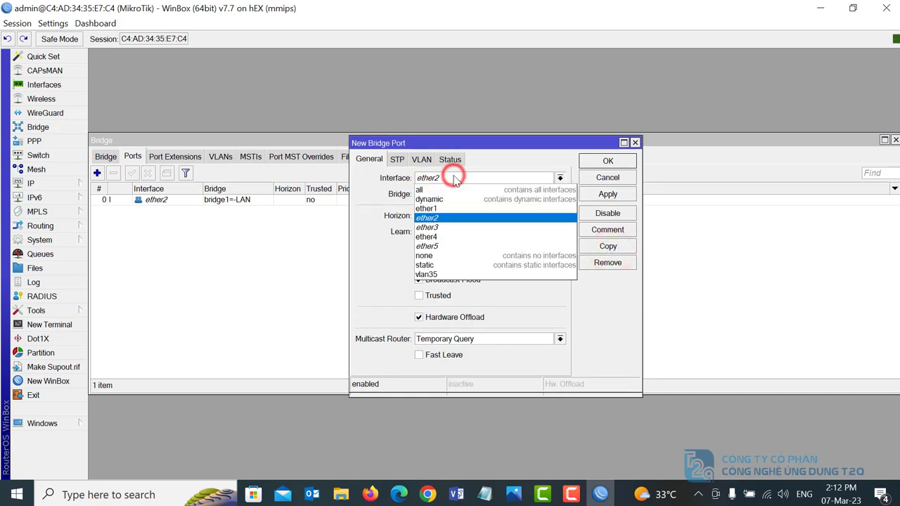
{"action": "left_click", "coordinate": [443, 230]}
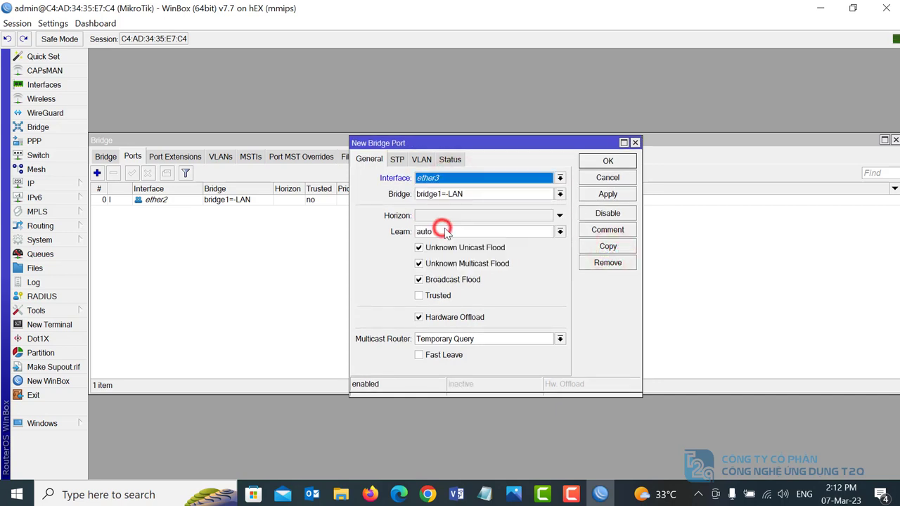
{"action": "left_click", "coordinate": [609, 196]}
- Add ether5 and ether4 as the remaining bridge1=-LAN ports, giving four ports
{"action": "left_click", "coordinate": [610, 247]}
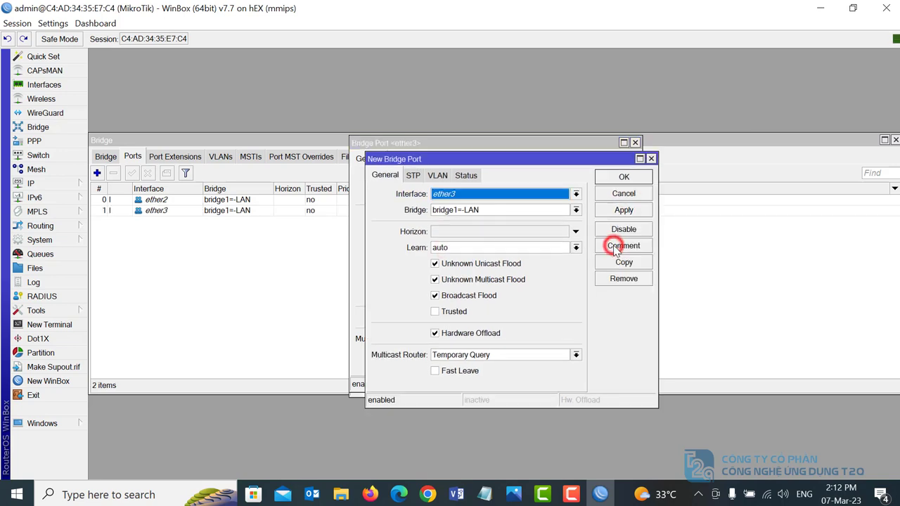
{"action": "left_click", "coordinate": [490, 198]}
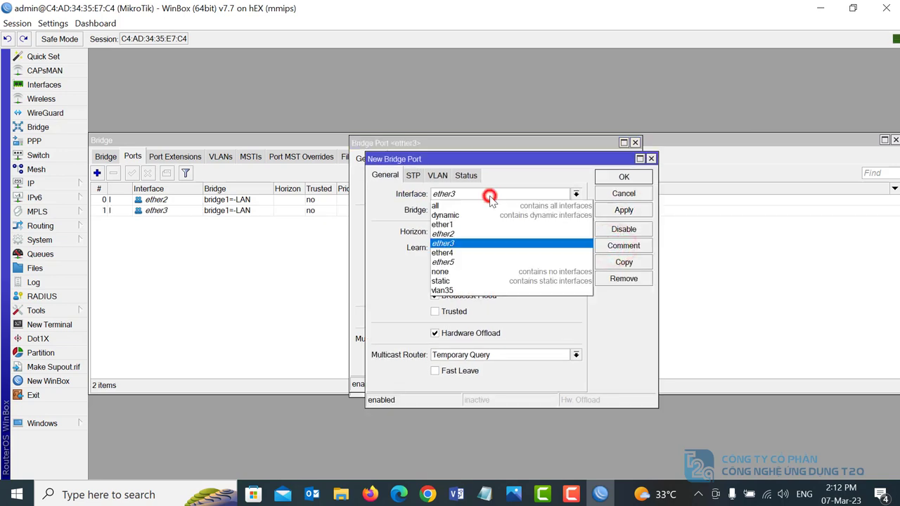
{"action": "left_click", "coordinate": [470, 262]}
{"action": "left_click", "coordinate": [622, 210]}
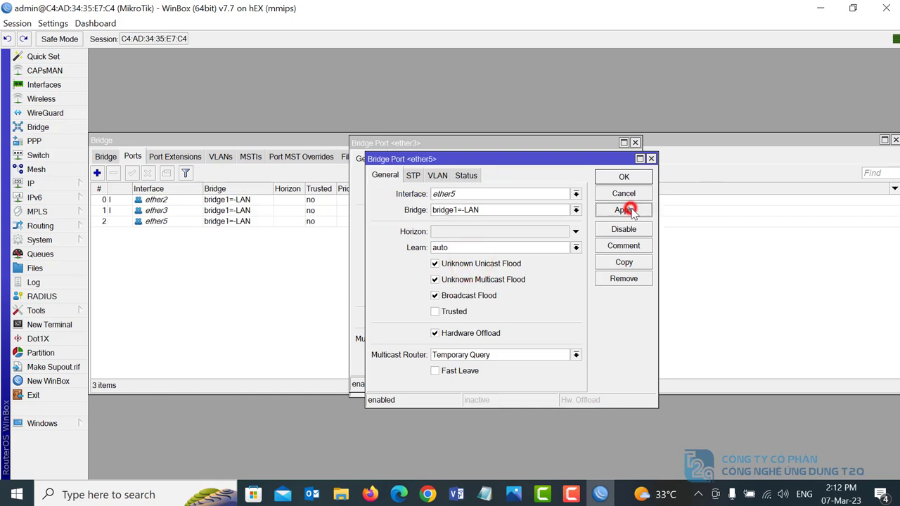
{"action": "left_click", "coordinate": [624, 263]}
{"action": "left_click", "coordinate": [502, 208]}
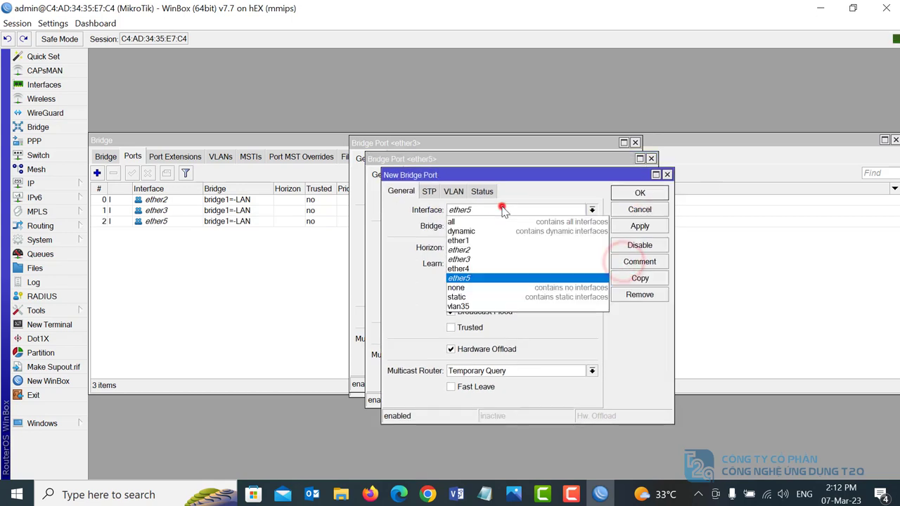
{"action": "left_click", "coordinate": [462, 263]}
{"action": "left_click", "coordinate": [637, 225]}
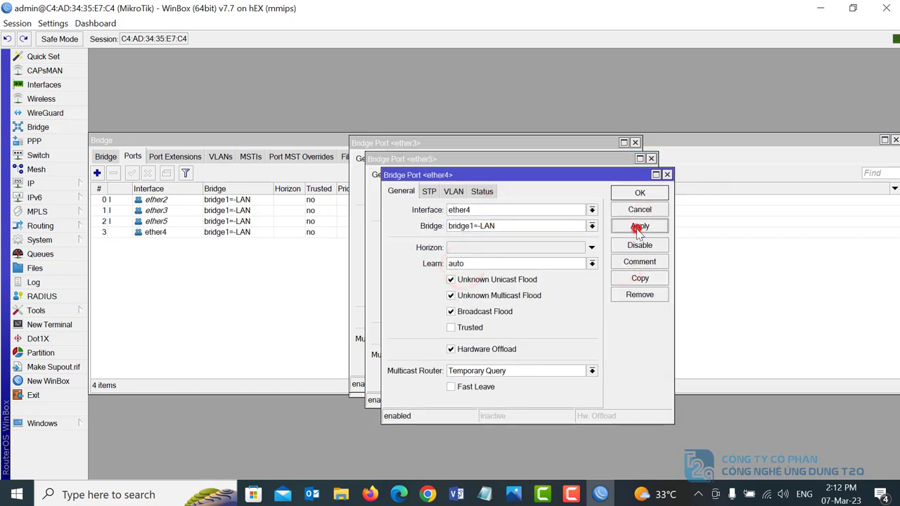
{"action": "left_click", "coordinate": [654, 193]}
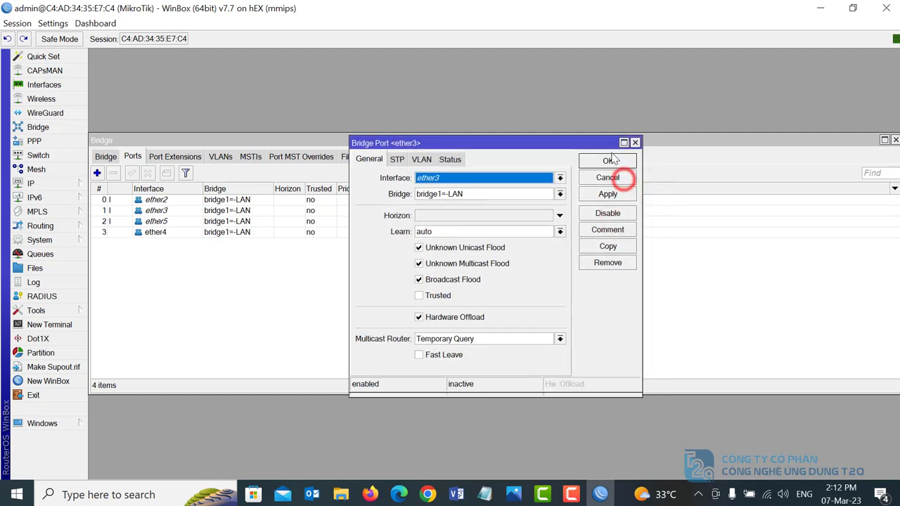